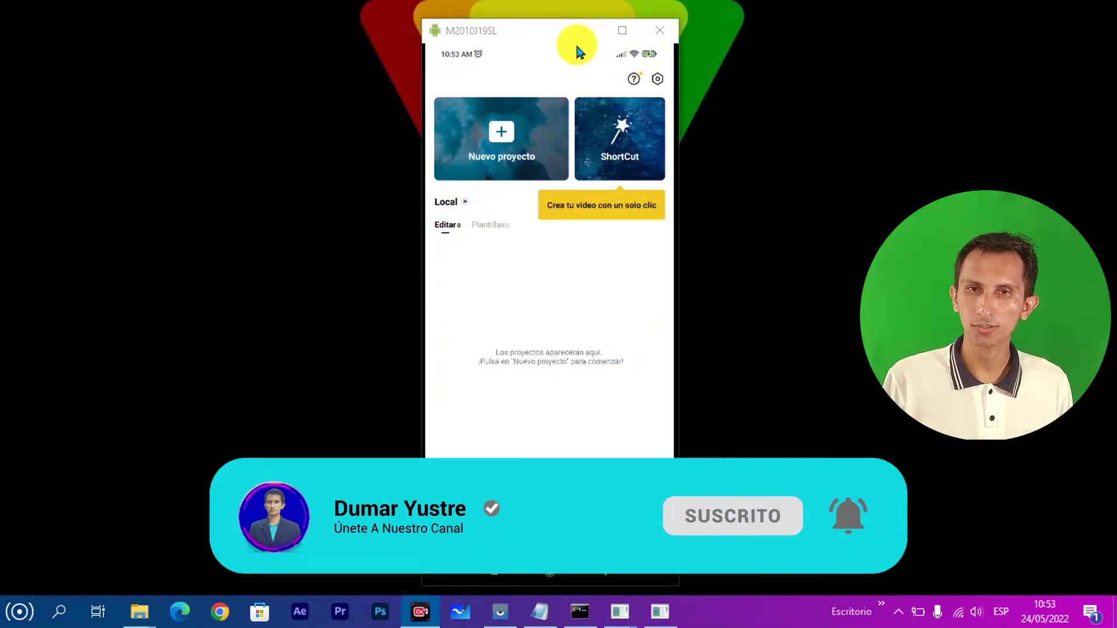
# Refresh the desktop twice and bring the phone mirror window to the front.
pyautogui.rightClick(741, 75)
pyautogui.click(794, 124)
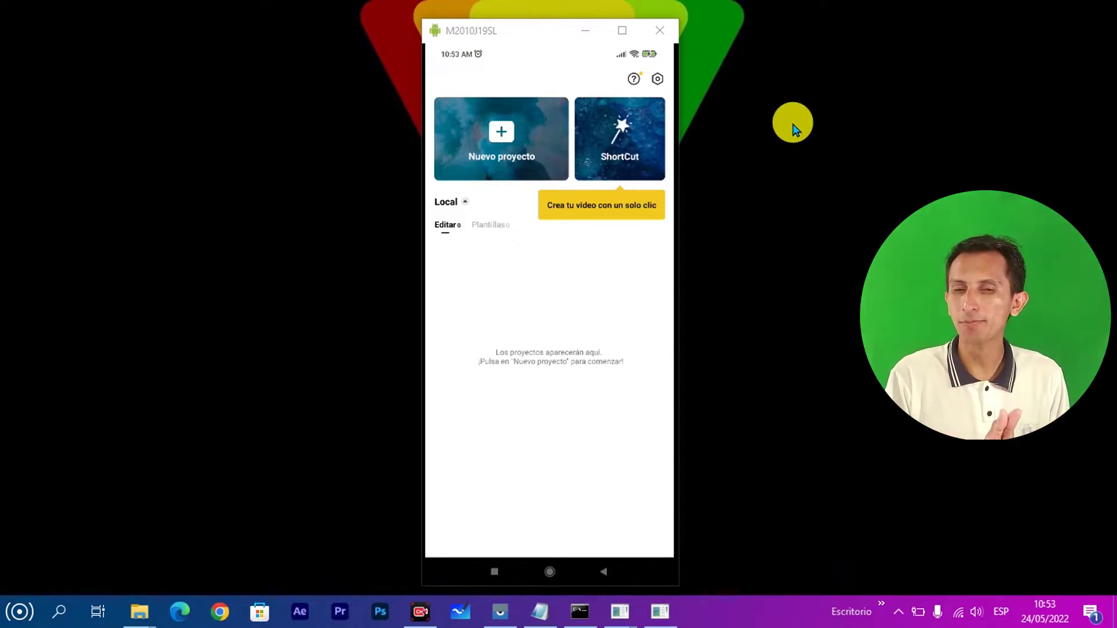
pyautogui.rightClick(700, 105)
pyautogui.click(740, 154)
pyautogui.click(476, 35)
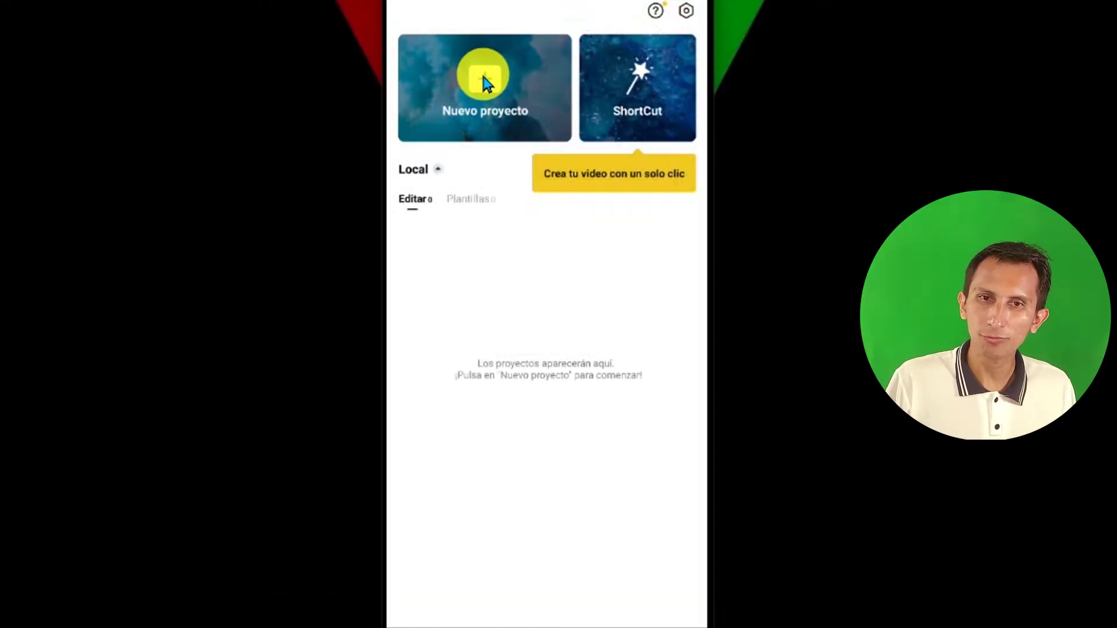
# Start a new project and preview the pink brick-wall photo from the Photos list.
pyautogui.click(483, 79)
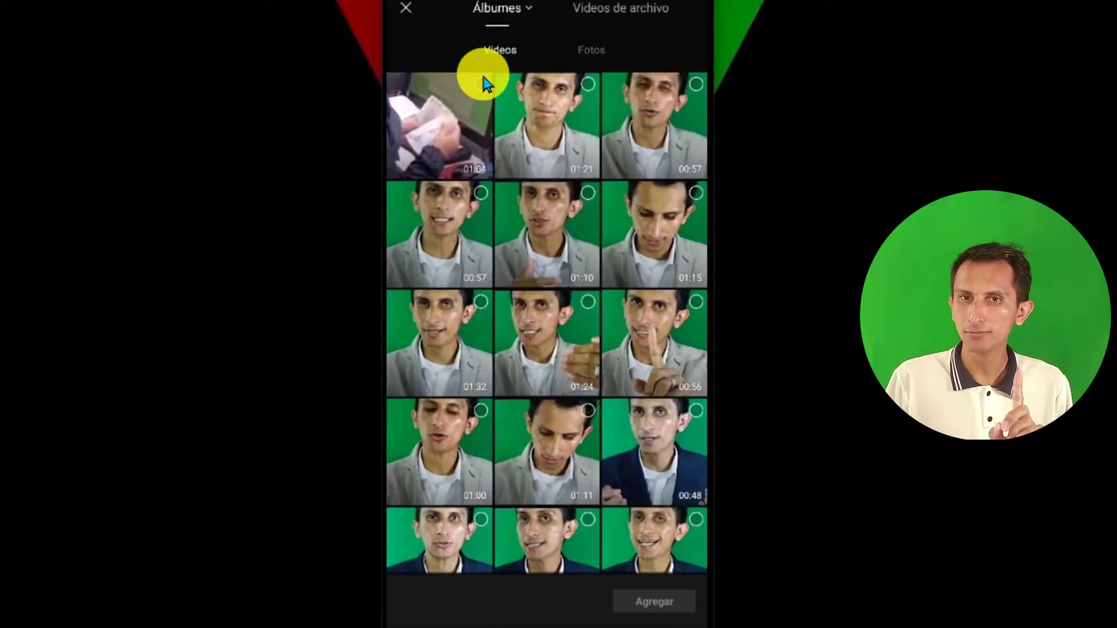
pyautogui.click(605, 53)
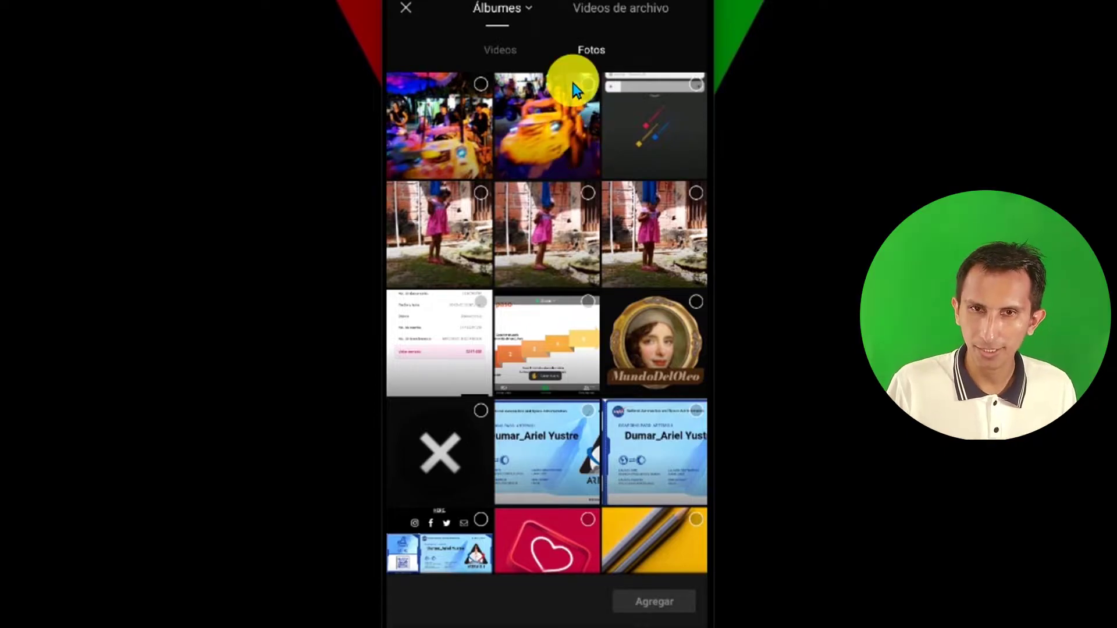
pyautogui.scroll(-5, 600, 288)
pyautogui.scroll(-4, 599, 288)
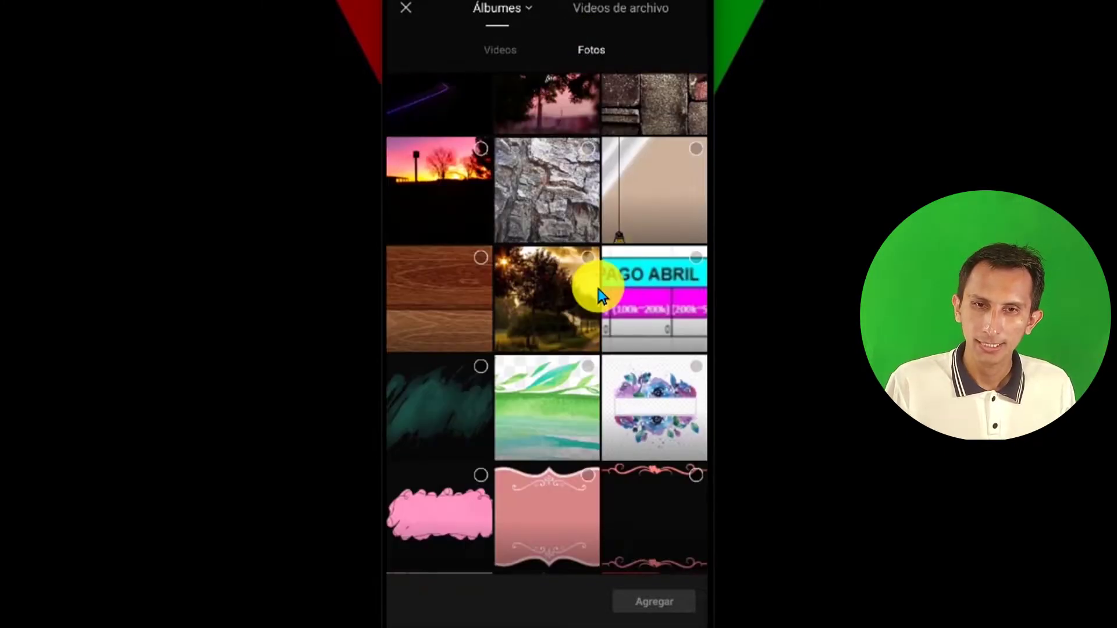
pyautogui.scroll(-4, 593, 294)
pyautogui.scroll(-3, 591, 292)
pyautogui.scroll(-3, 591, 319)
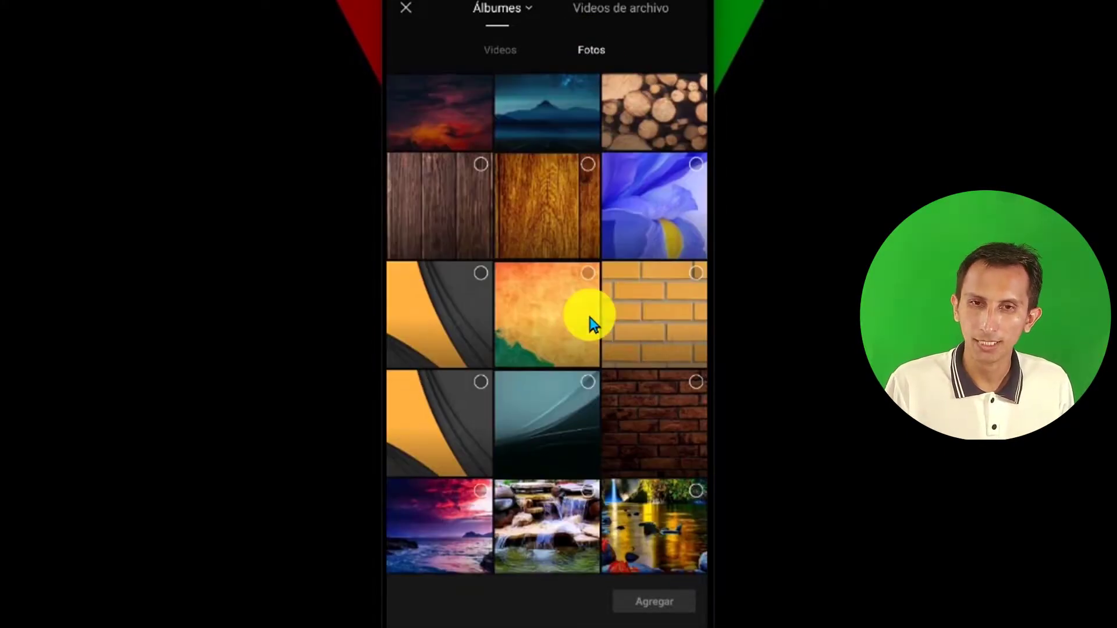
pyautogui.scroll(-3, 589, 323)
pyautogui.scroll(-1, 589, 328)
pyautogui.scroll(-2, 589, 330)
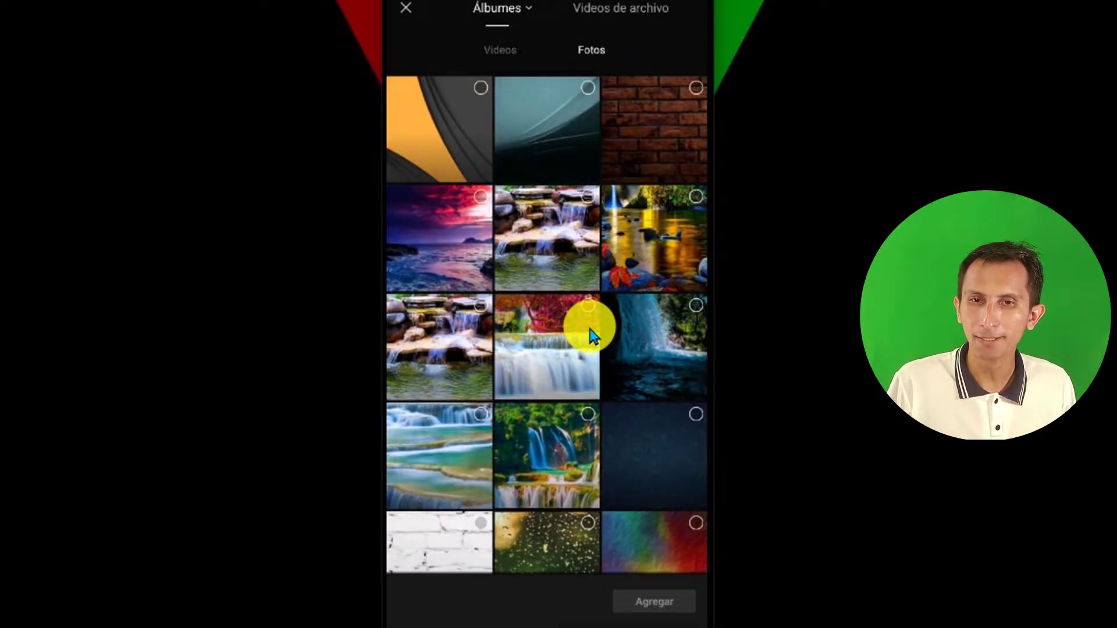
pyautogui.scroll(-2, 594, 338)
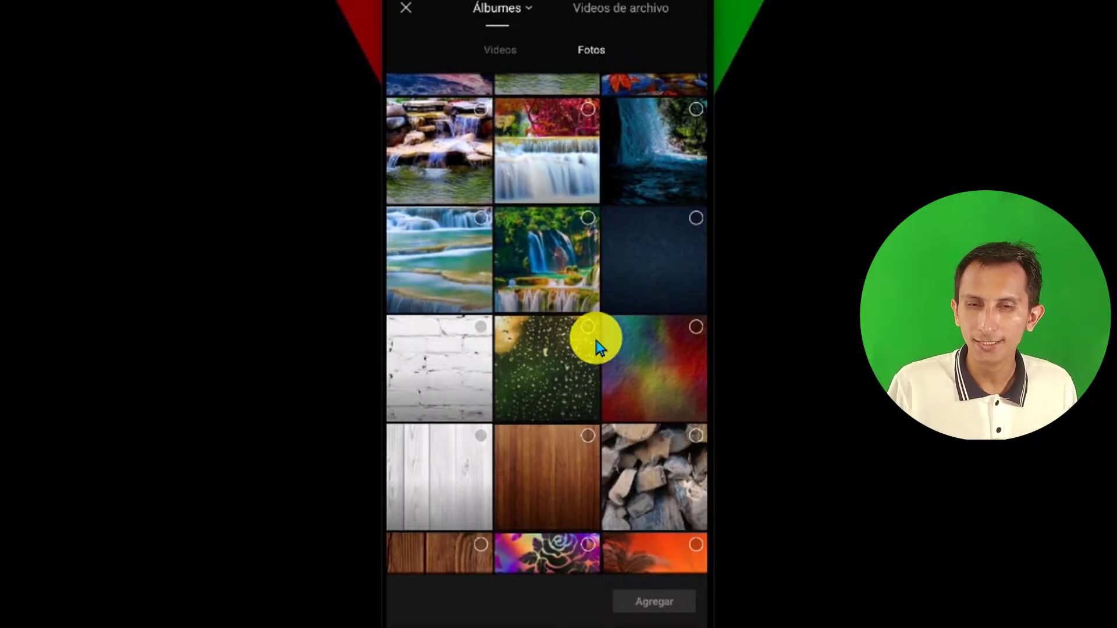
pyautogui.scroll(-2, 599, 355)
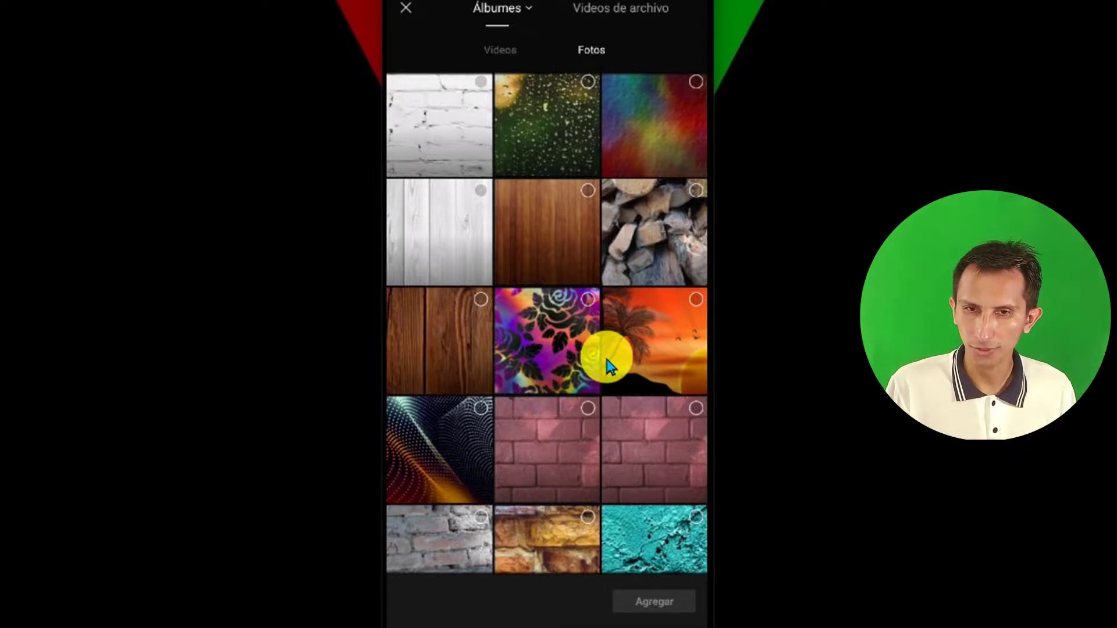
pyautogui.scroll(-2, 607, 367)
pyautogui.scroll(-2, 608, 372)
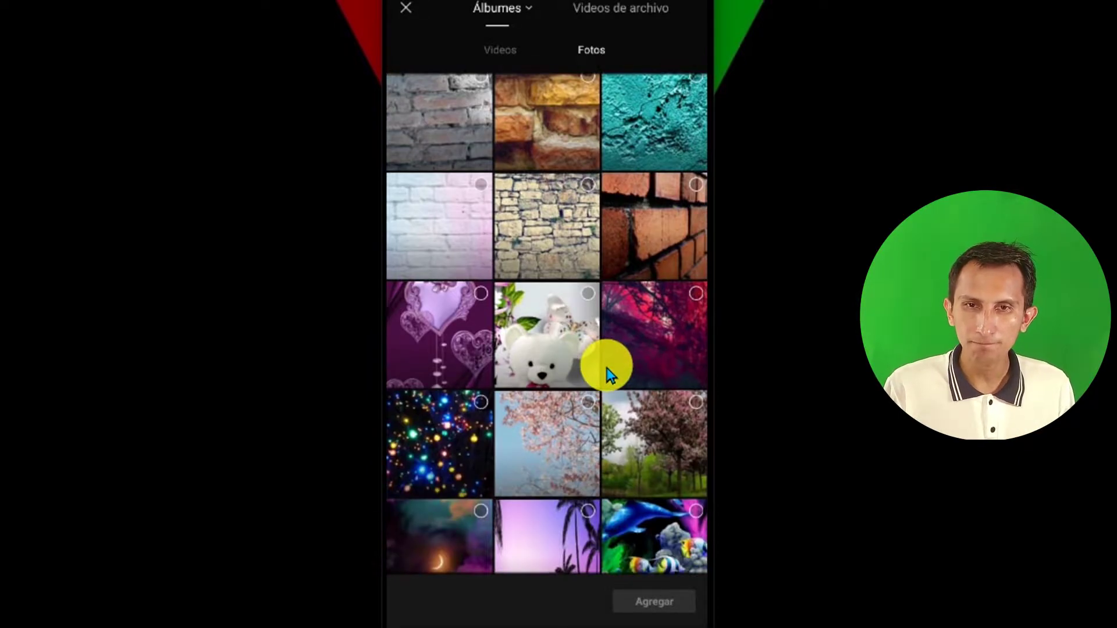
pyautogui.scroll(2, 608, 369)
pyautogui.scroll(2, 606, 367)
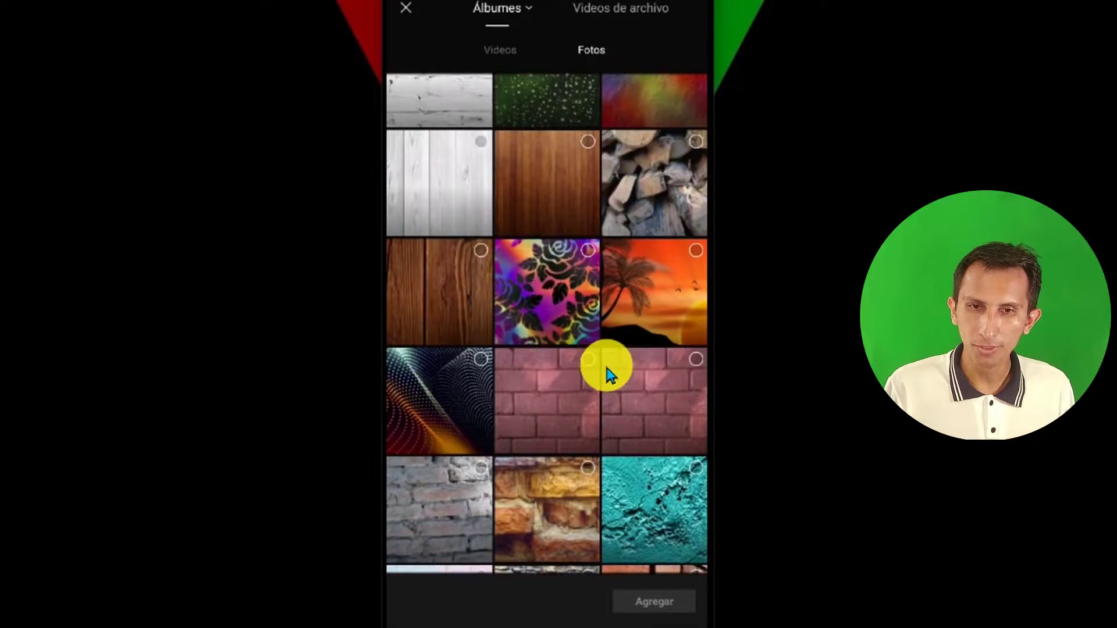
pyautogui.click(556, 409)
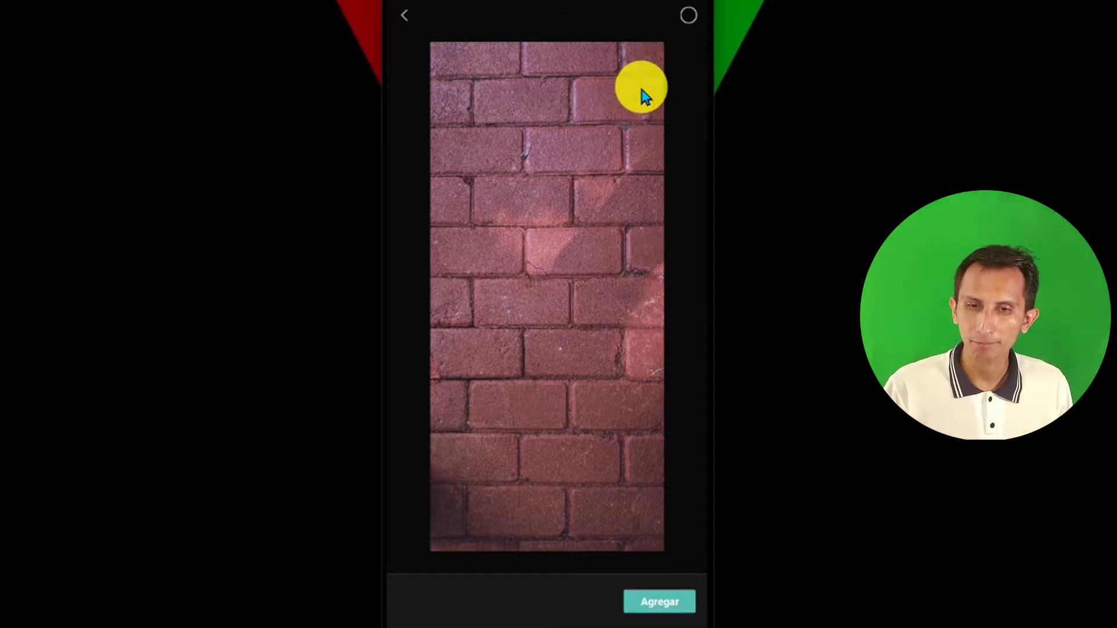
# Add the brick photo, then overlay the 00:57 green-screen presenter video on it.
pyautogui.click(669, 605)
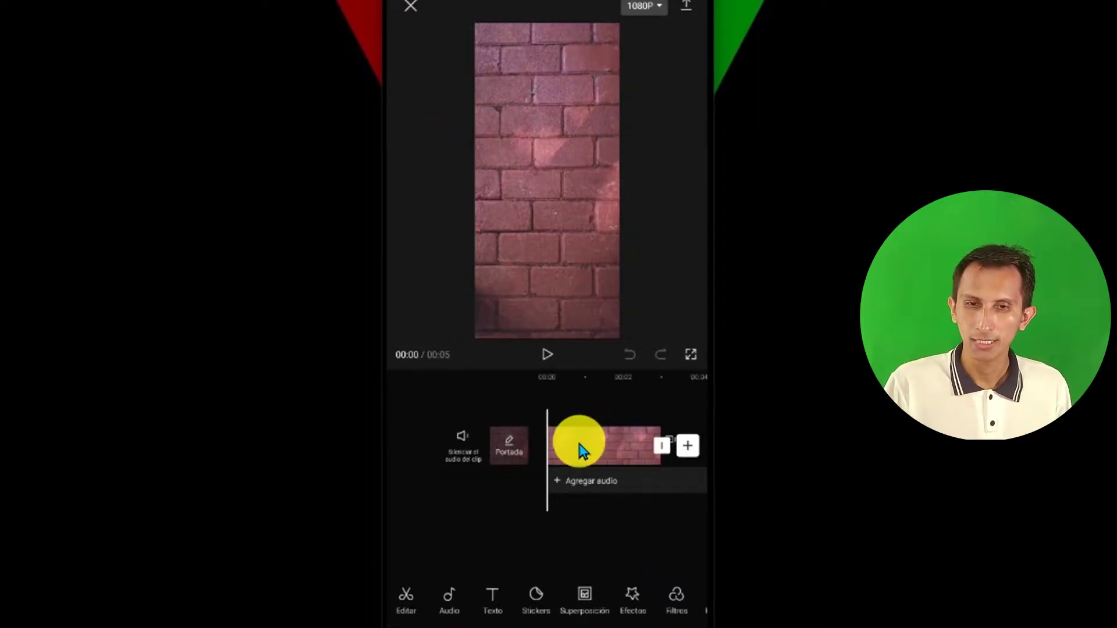
pyautogui.click(581, 589)
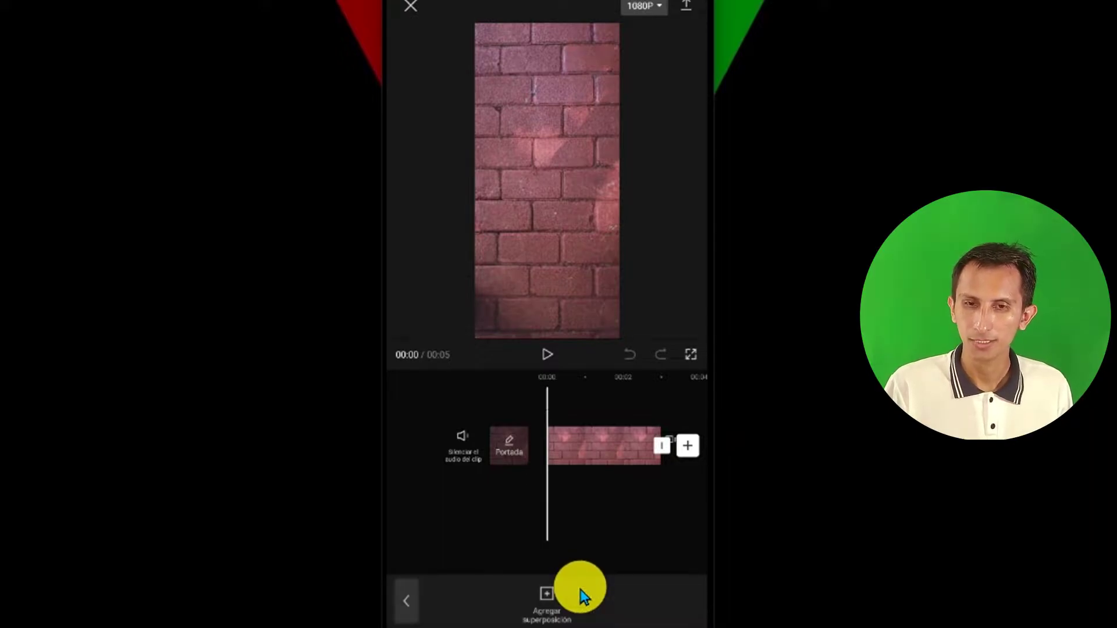
pyautogui.click(548, 593)
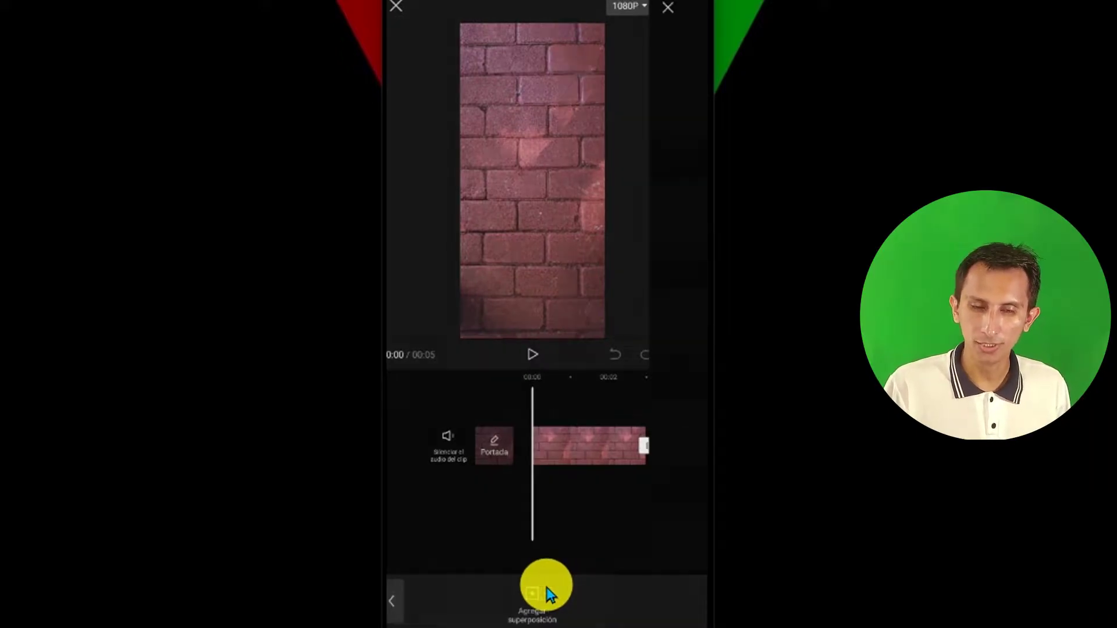
pyautogui.click(498, 50)
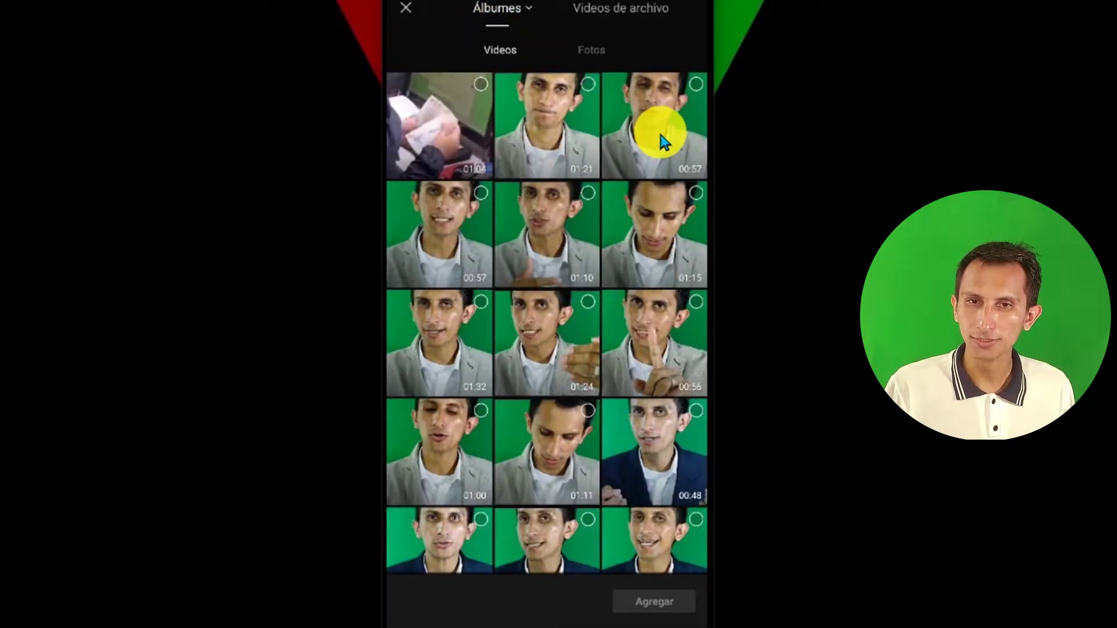
pyautogui.click(655, 124)
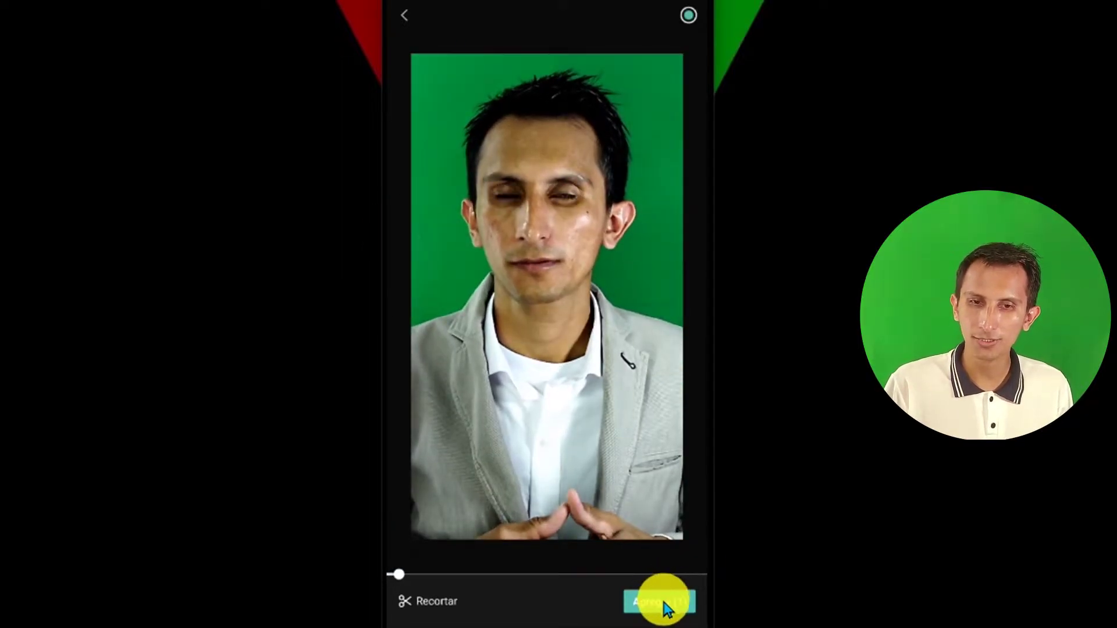
pyautogui.click(663, 602)
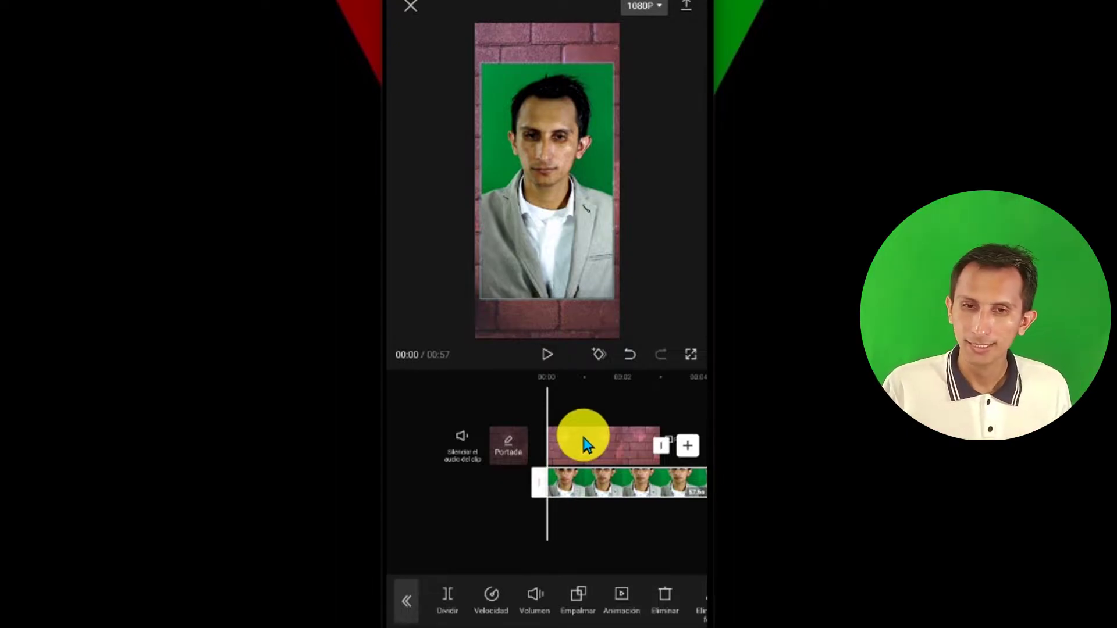
# Lengthen the brick-wall clip to span the full 57-second presenter clip.
pyautogui.click(594, 454)
pyautogui.moveTo(644, 529); pyautogui.dragTo(568, 544)
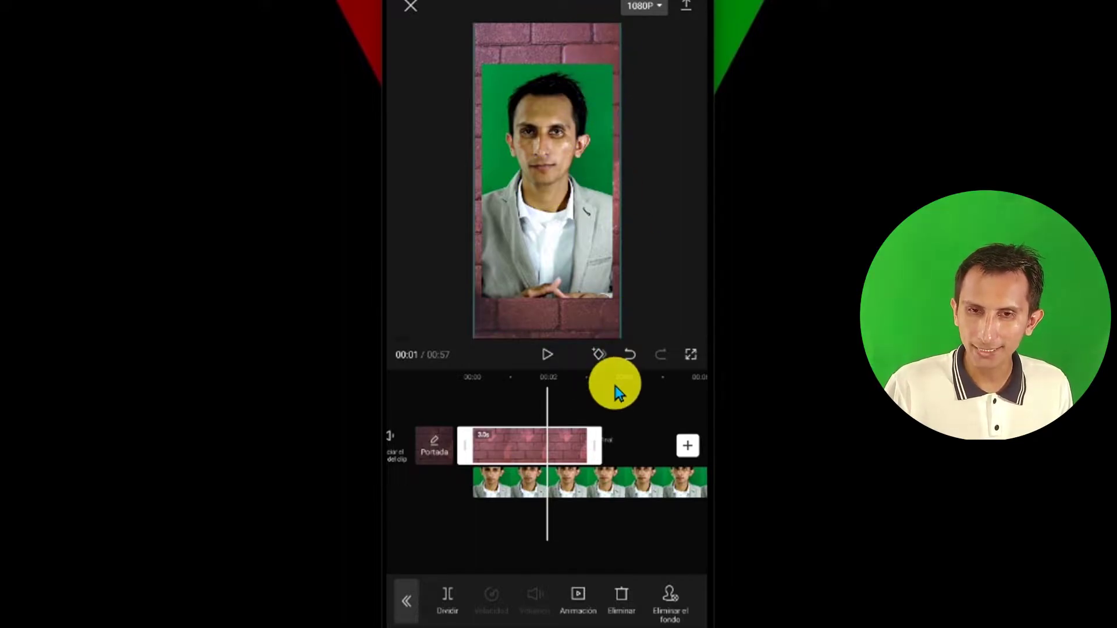
pyautogui.moveTo(601, 454)
pyautogui.mouseDown()
pyautogui.moveTo(676, 447)
pyautogui.moveTo(430, 466)
pyautogui.moveTo(664, 451)
pyautogui.moveTo(553, 454)
pyautogui.mouseUp()
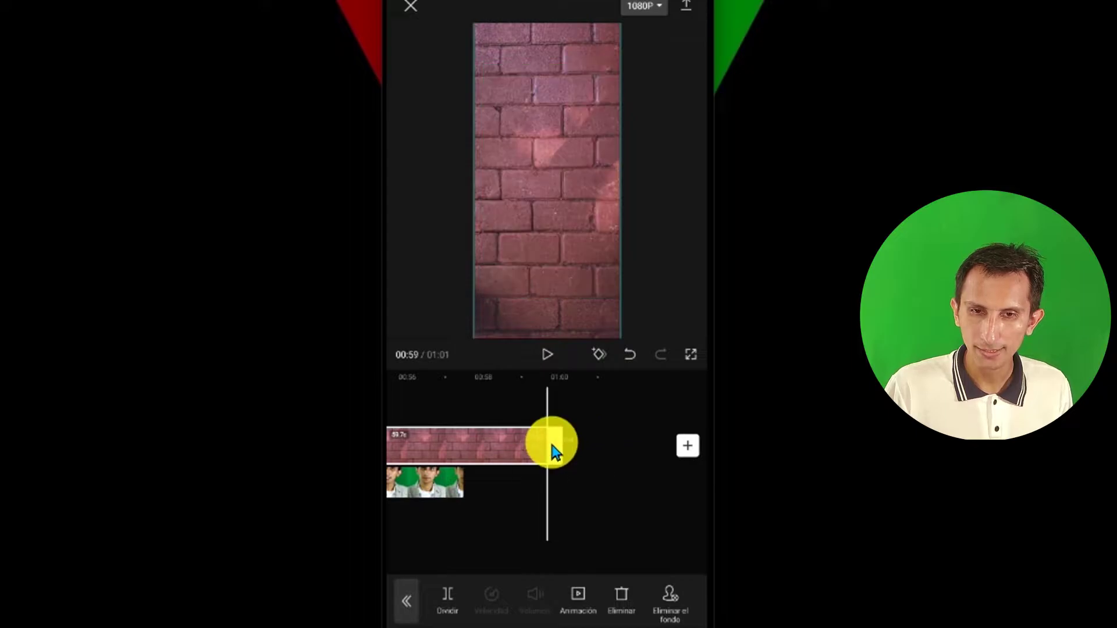
pyautogui.moveTo(463, 463); pyautogui.dragTo(487, 512)
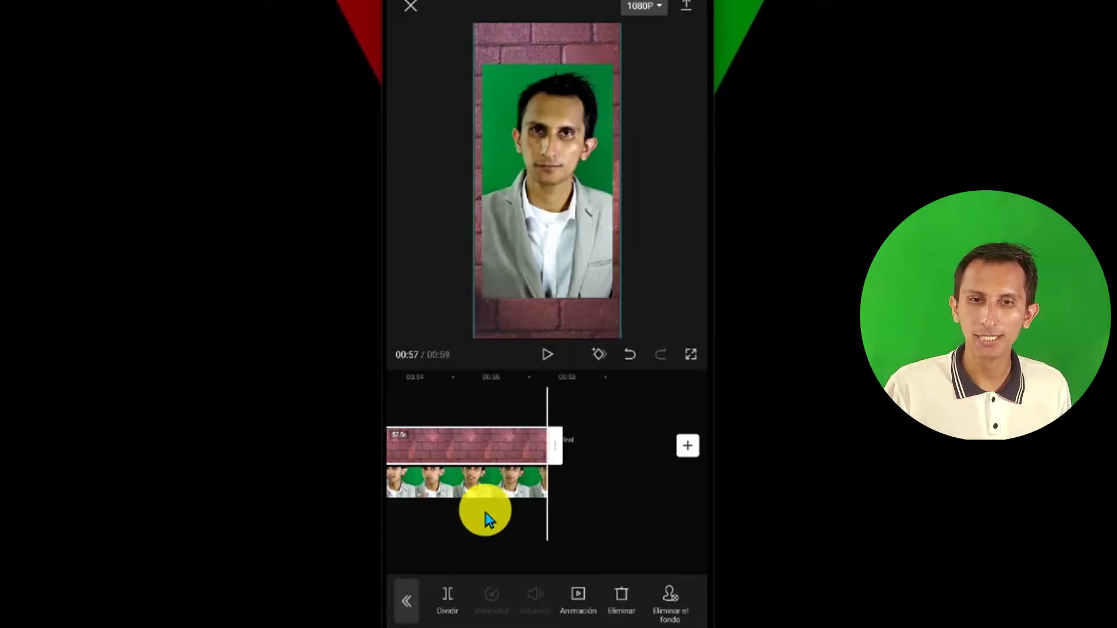
pyautogui.moveTo(424, 526)
pyautogui.mouseDown()
pyautogui.moveTo(573, 519)
pyautogui.moveTo(569, 509)
pyautogui.mouseUp()
# Scrub the timeline back from 00:40 to the start of the video.
pyautogui.moveTo(461, 518); pyautogui.dragTo(652, 517)
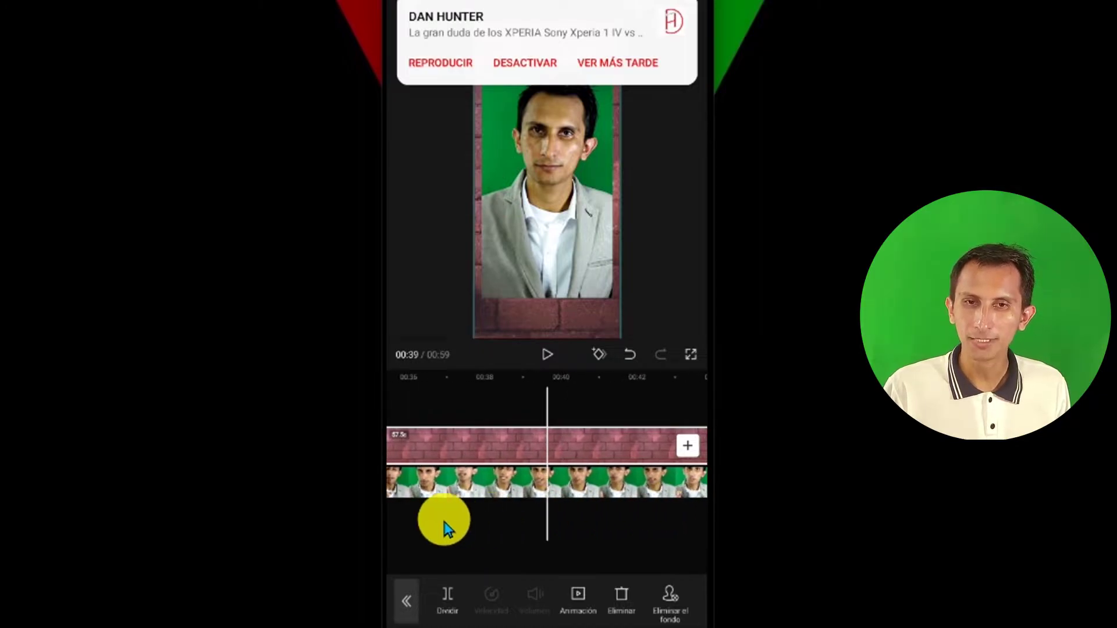
pyautogui.moveTo(444, 523); pyautogui.dragTo(643, 499)
pyautogui.moveTo(518, 516); pyautogui.dragTo(579, 512)
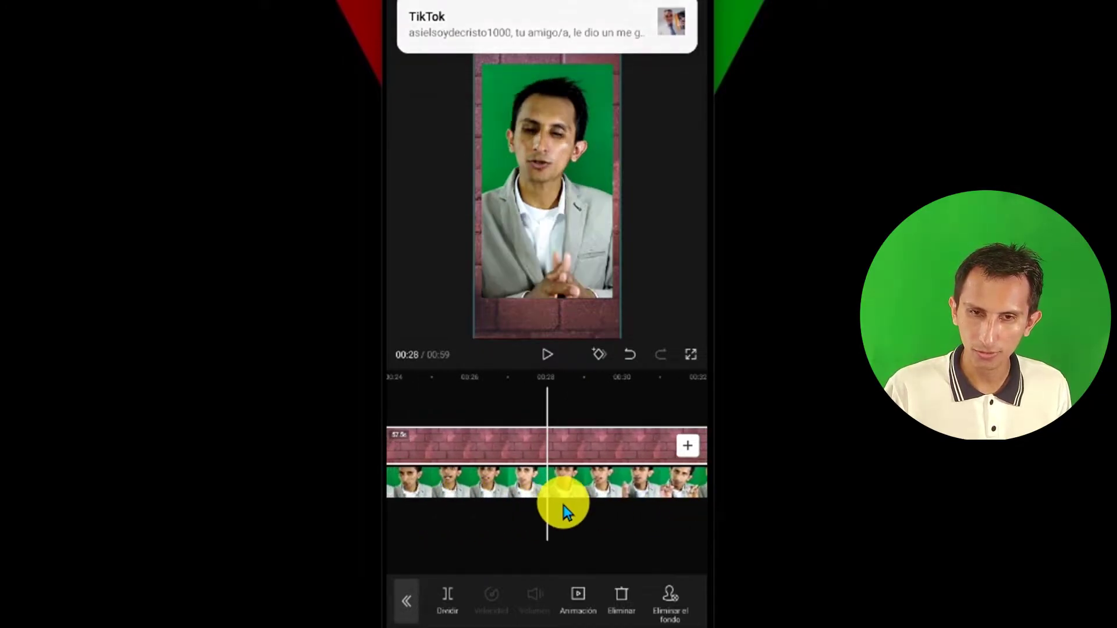
pyautogui.moveTo(512, 512); pyautogui.dragTo(599, 496)
pyautogui.moveTo(464, 508); pyautogui.dragTo(601, 499)
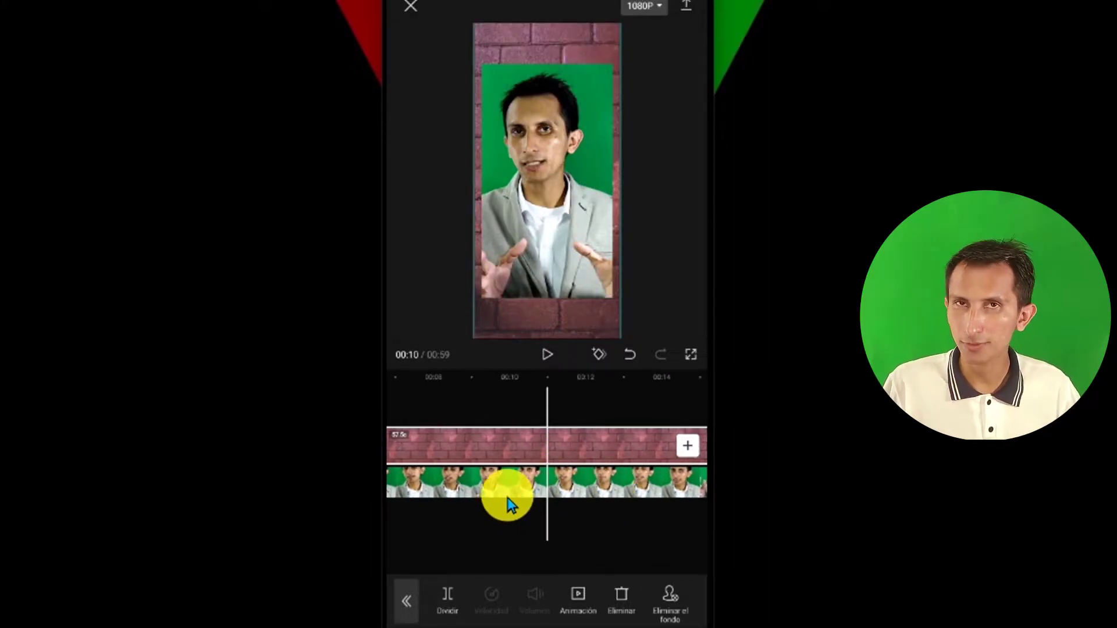
pyautogui.moveTo(488, 509); pyautogui.dragTo(650, 516)
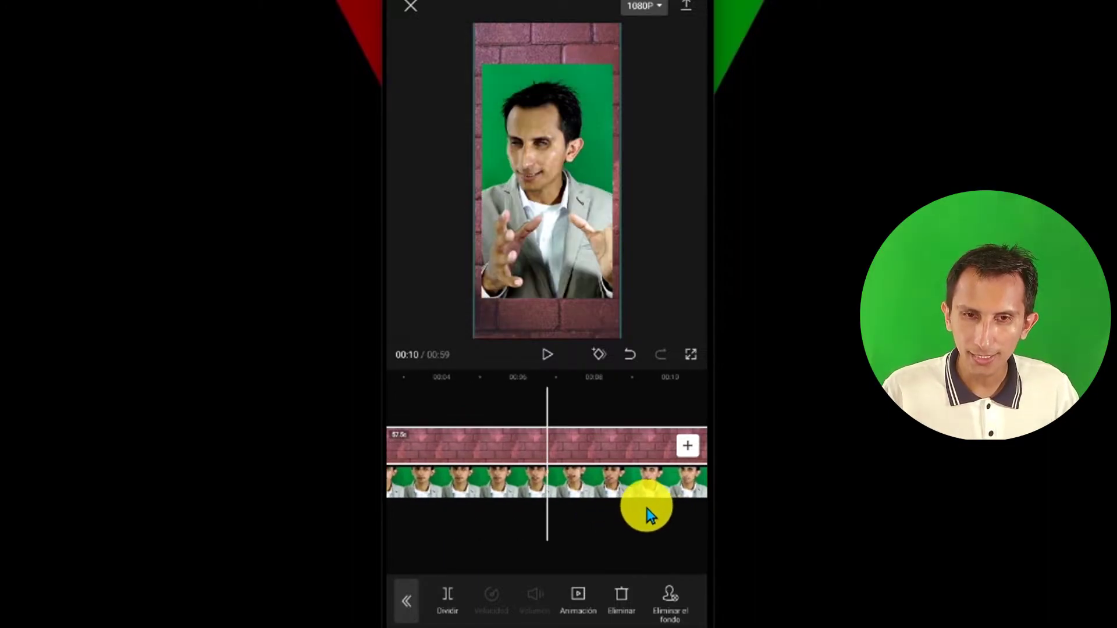
pyautogui.moveTo(461, 519)
pyautogui.mouseDown()
pyautogui.moveTo(623, 523)
pyautogui.moveTo(442, 533)
pyautogui.mouseUp()
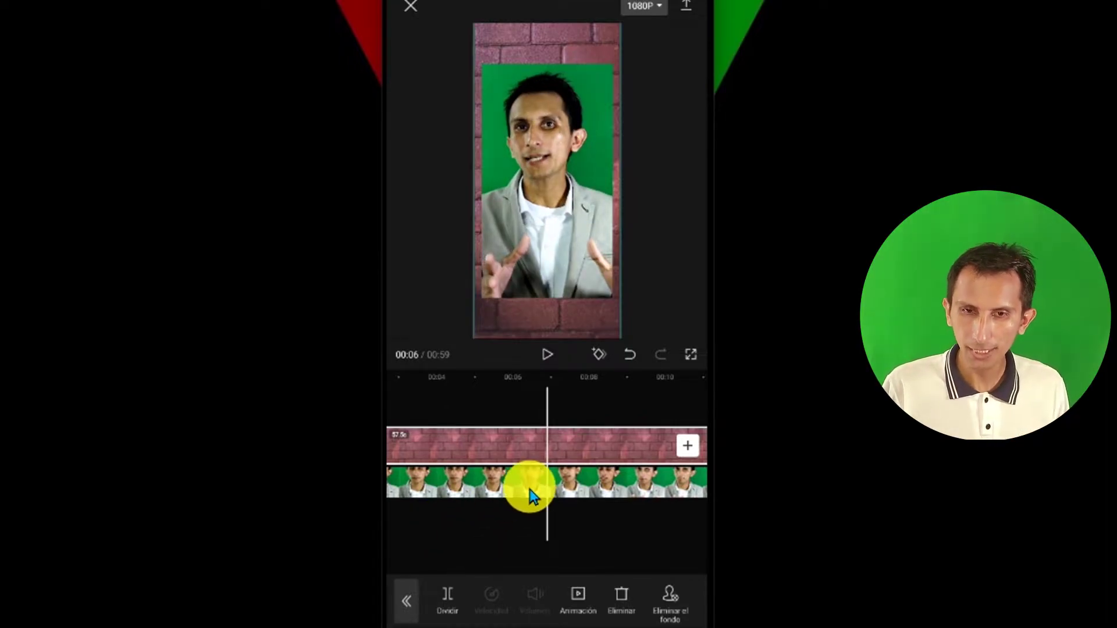
# Select the green-screen presenter overlay clip with the playhead at 00:04.
pyautogui.click(565, 492)
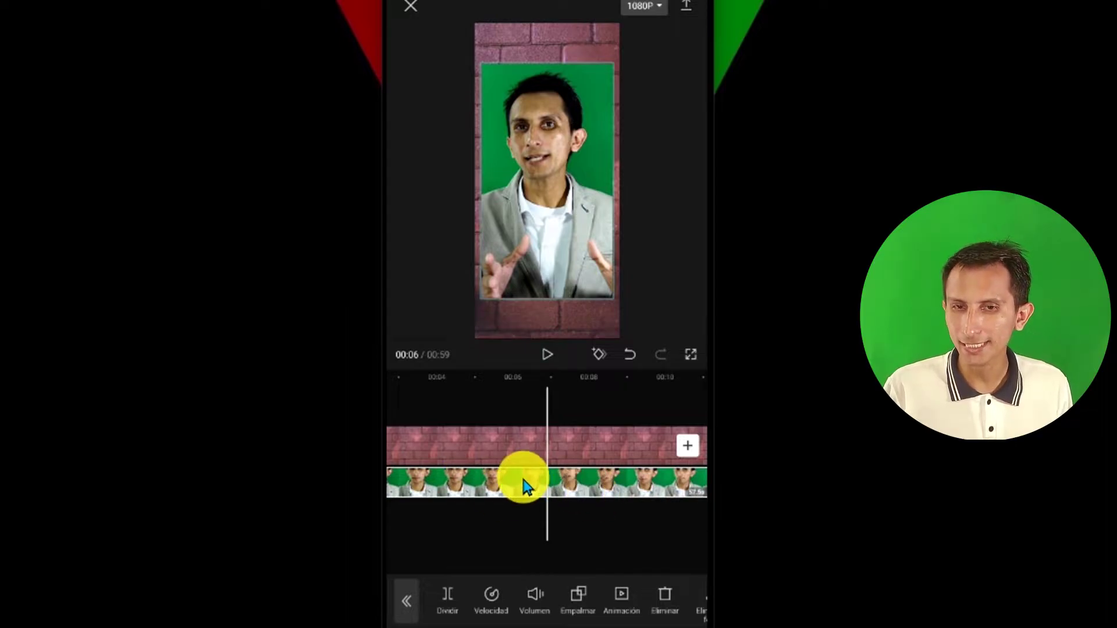
pyautogui.click(570, 454)
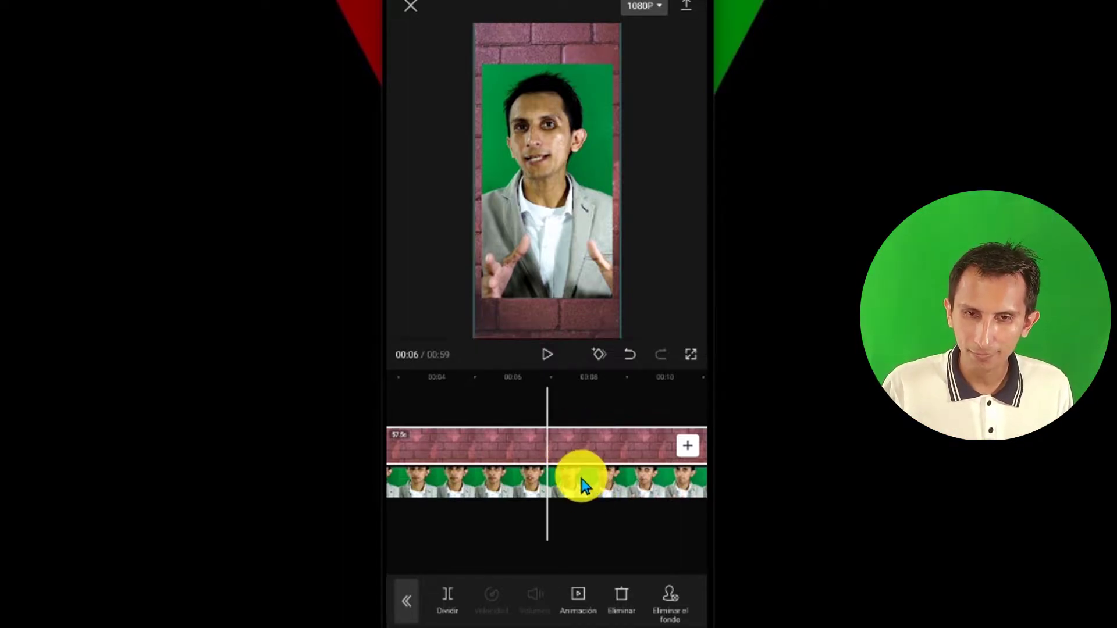
pyautogui.click(581, 481)
pyautogui.moveTo(665, 527); pyautogui.dragTo(697, 529)
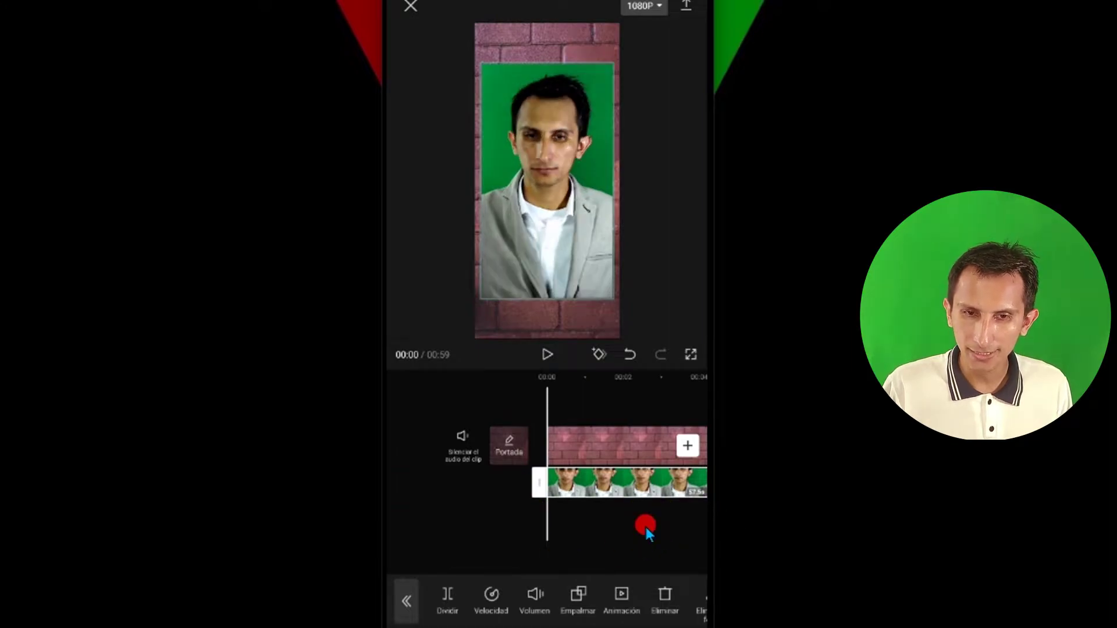
pyautogui.click(398, 604)
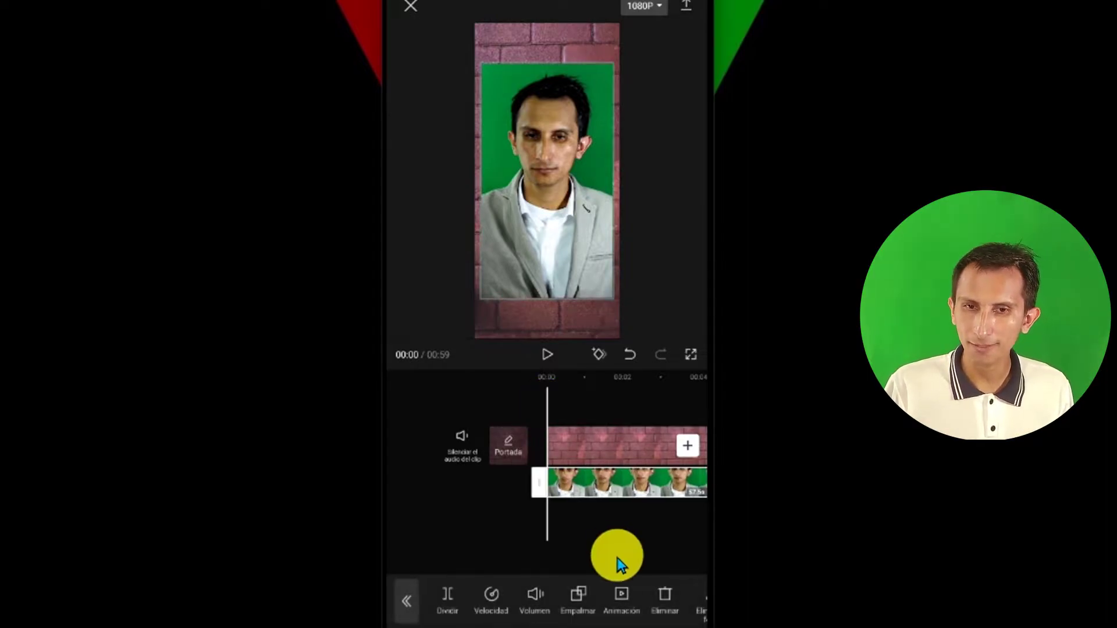
pyautogui.moveTo(564, 523); pyautogui.dragTo(498, 530)
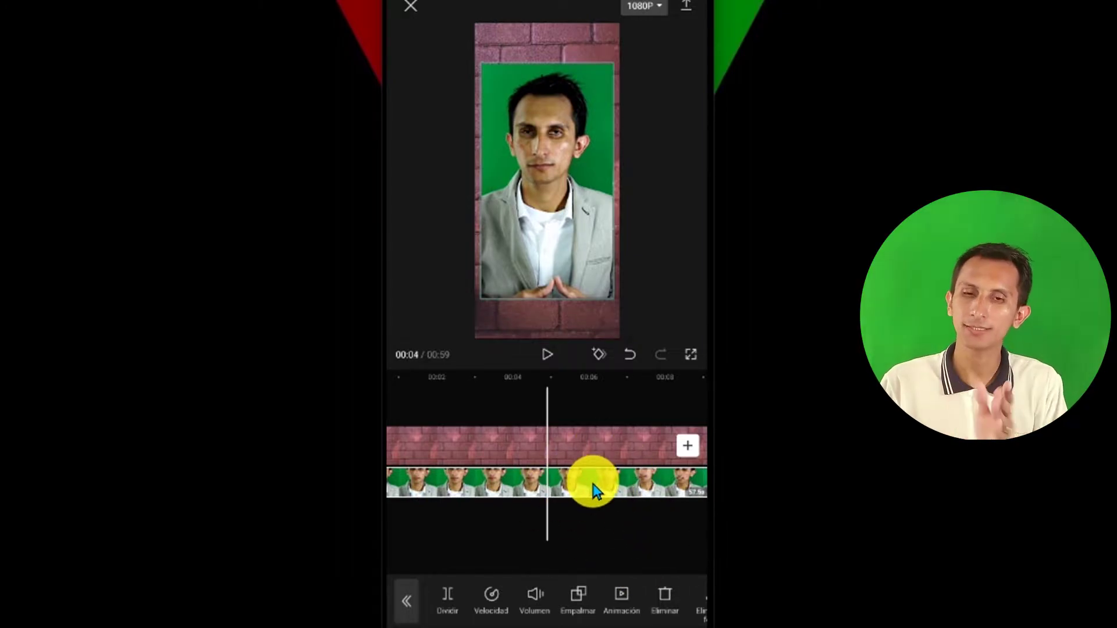
# Open the Chroma key panel for the presenter overlay.
pyautogui.moveTo(634, 596); pyautogui.dragTo(468, 597)
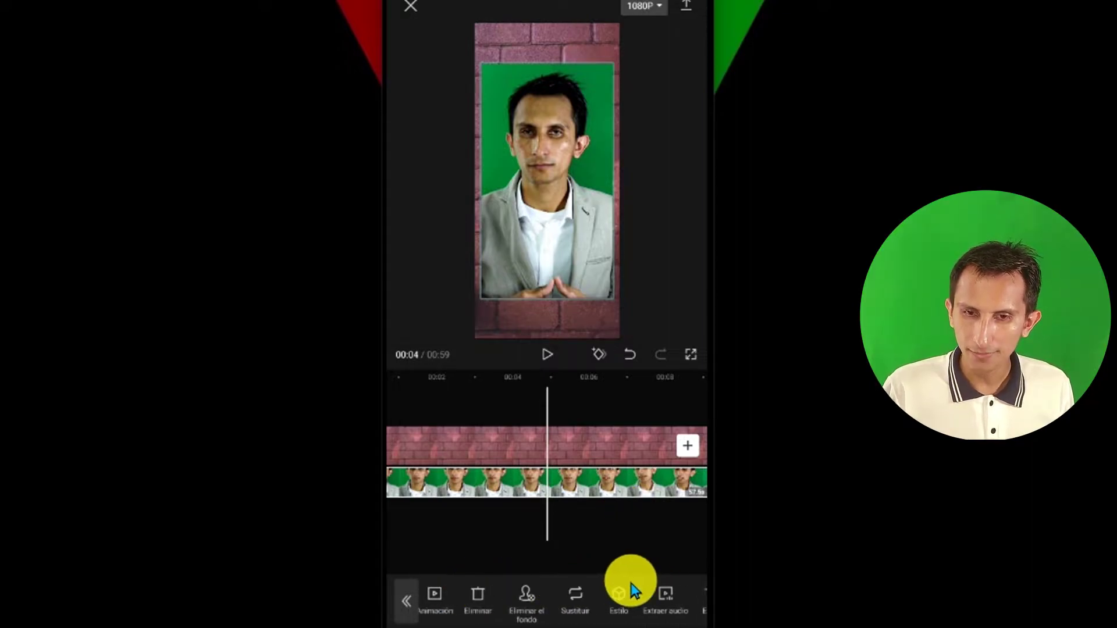
pyautogui.moveTo(631, 593); pyautogui.dragTo(507, 590)
pyautogui.moveTo(662, 593); pyautogui.dragTo(498, 591)
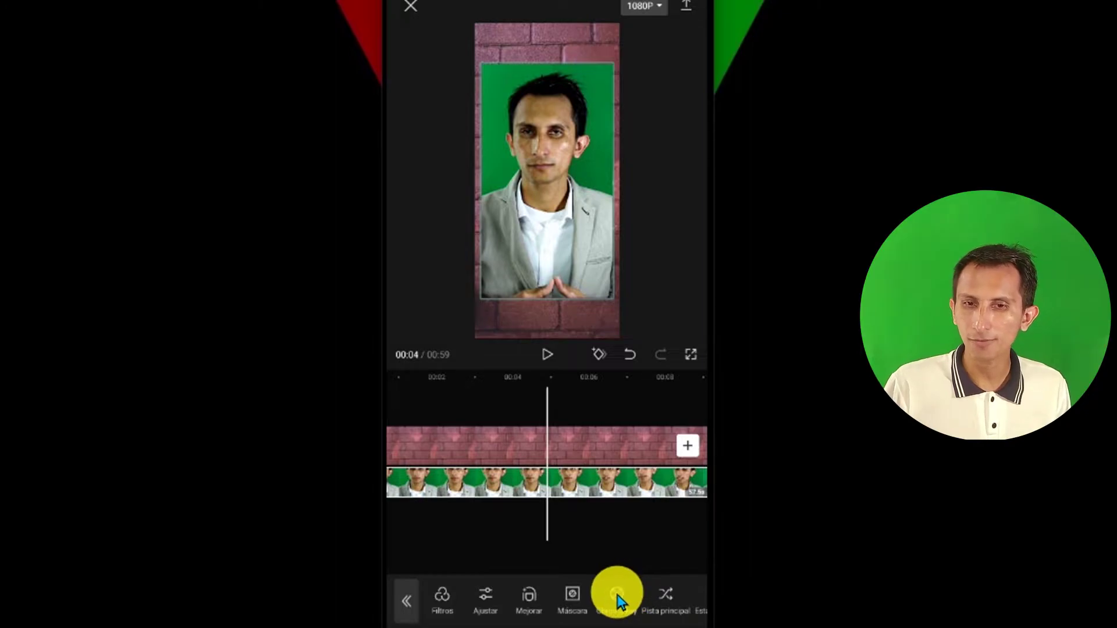
pyautogui.click(617, 595)
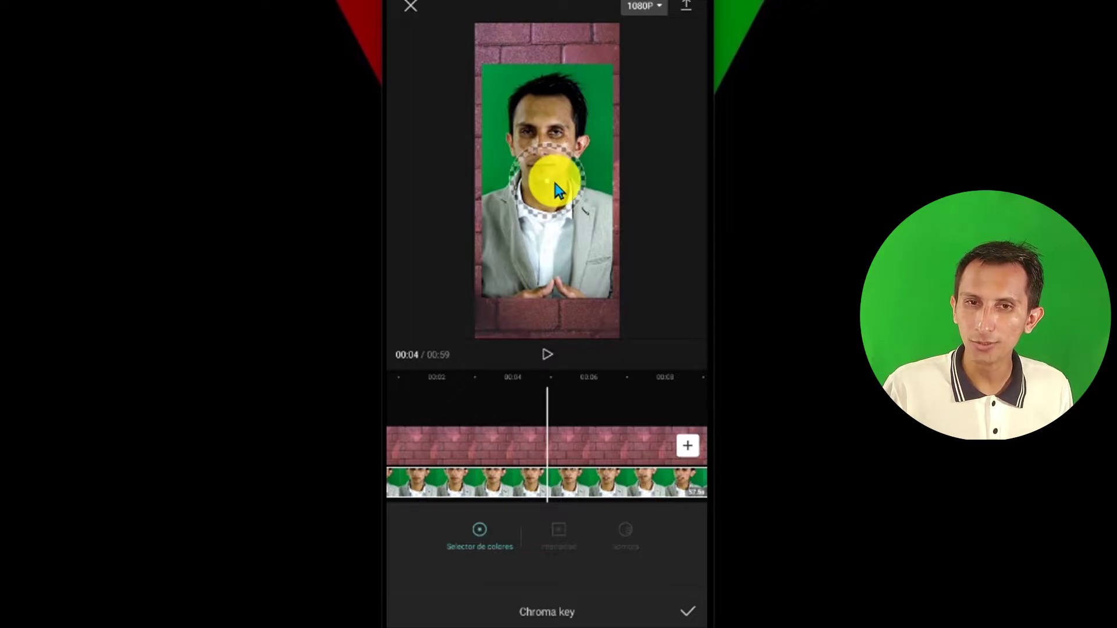
# Place the colour-sampling ring on the green backdrop behind the presenter.
pyautogui.moveTo(548, 186)
pyautogui.mouseDown()
pyautogui.moveTo(573, 181)
pyautogui.moveTo(612, 86)
pyautogui.mouseUp()
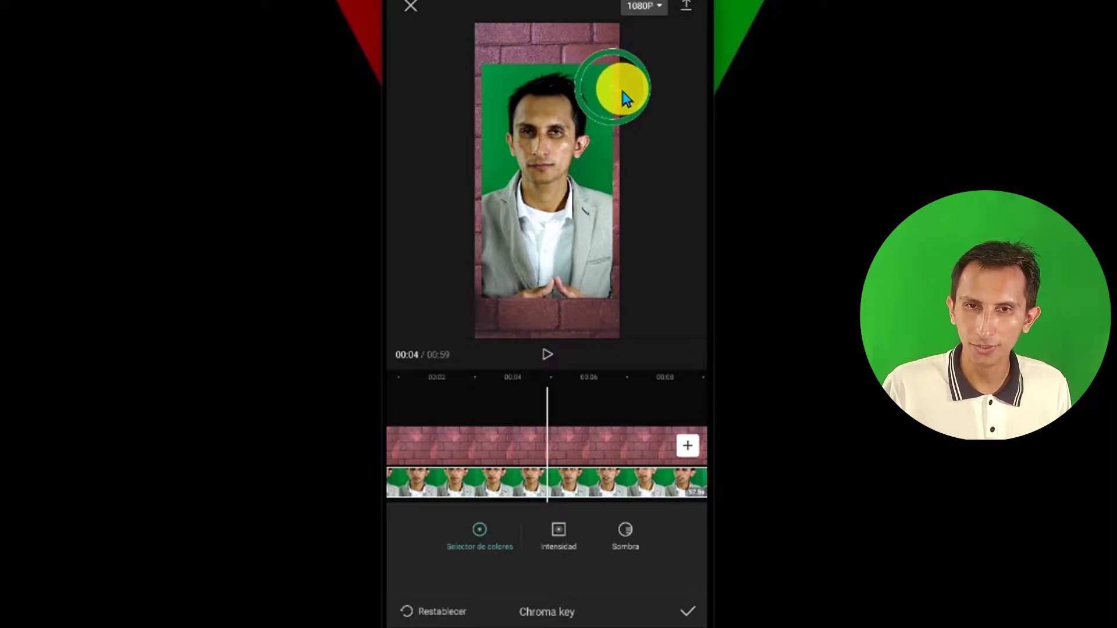
pyautogui.moveTo(616, 92); pyautogui.dragTo(632, 103)
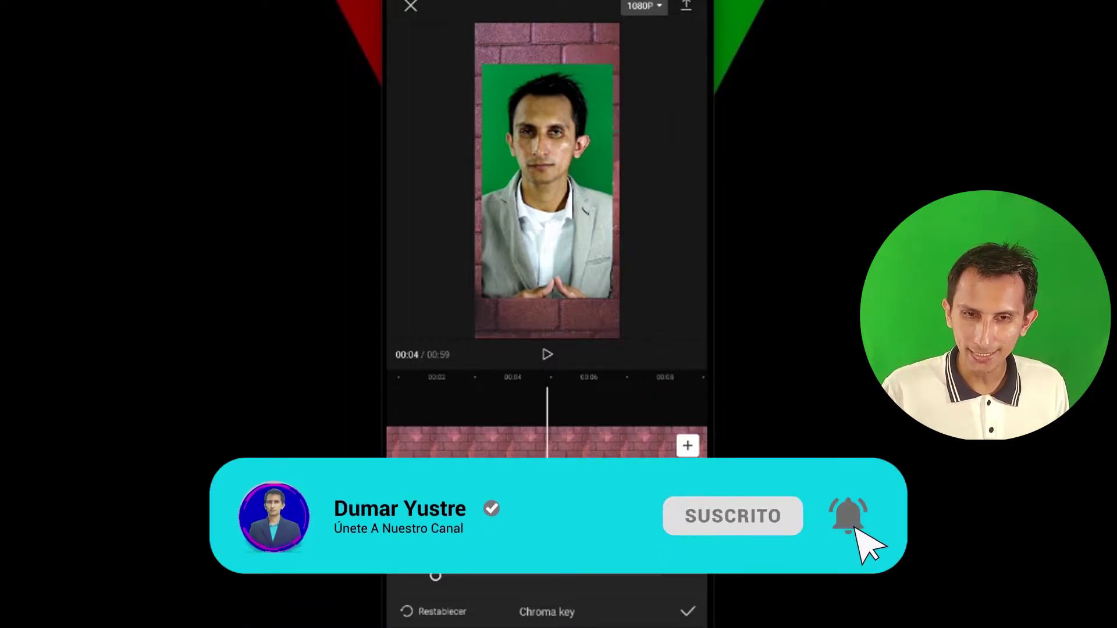
# Apply Intensity to key out the sampled green background.
pyautogui.click(437, 581)
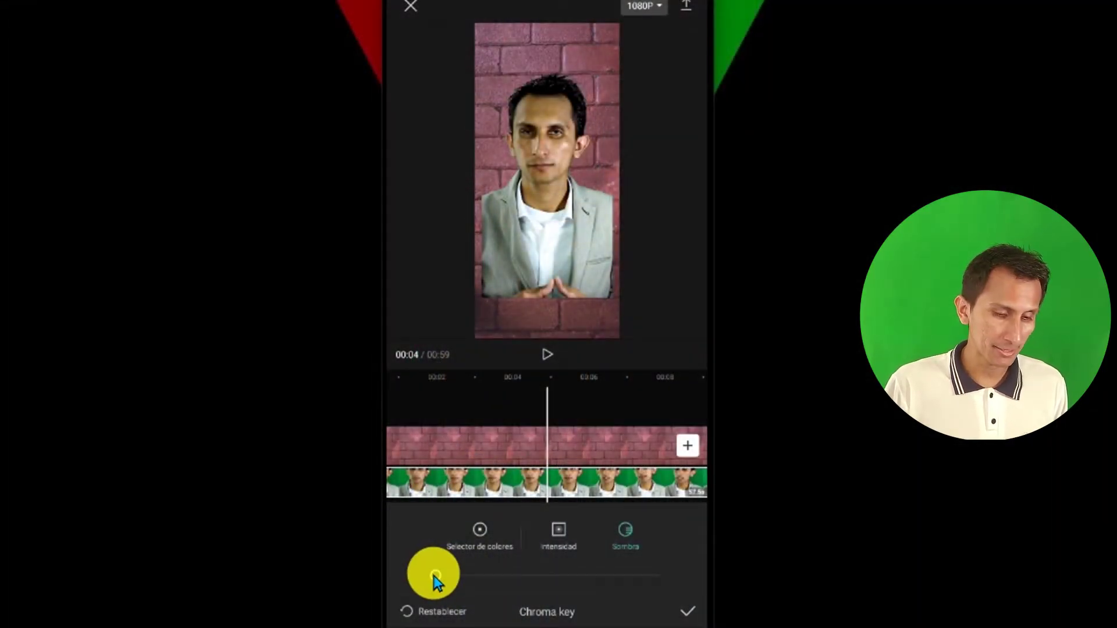
# Raise the chroma key Shadow value to about 60 and confirm the settings.
pyautogui.moveTo(440, 576)
pyautogui.mouseDown()
pyautogui.moveTo(510, 575)
pyautogui.moveTo(562, 591)
pyautogui.mouseUp()
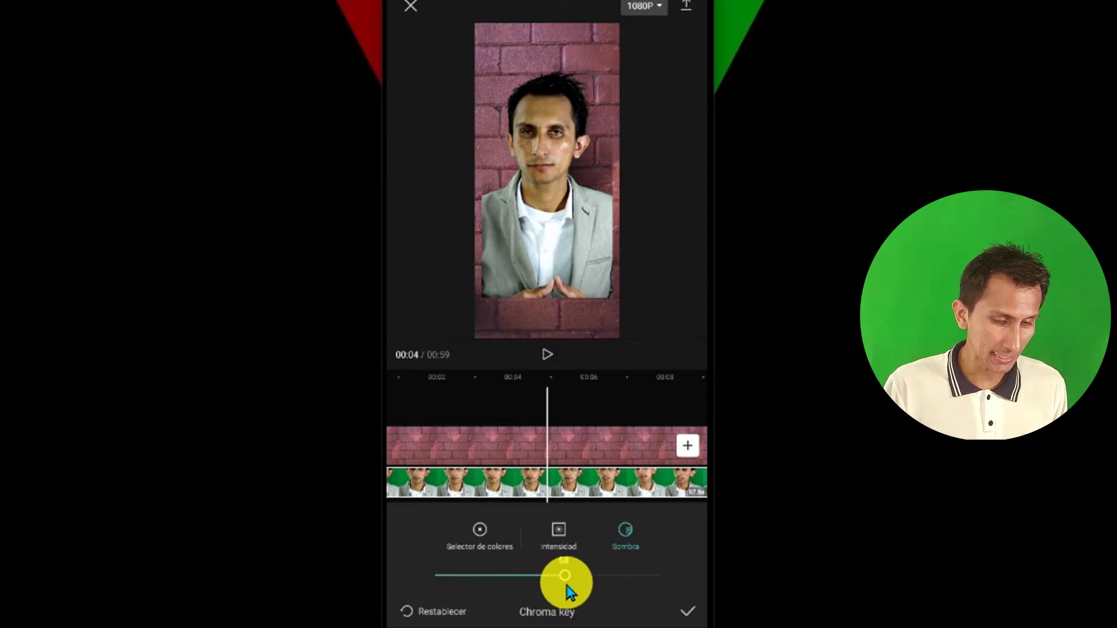
pyautogui.moveTo(570, 587); pyautogui.dragTo(534, 599)
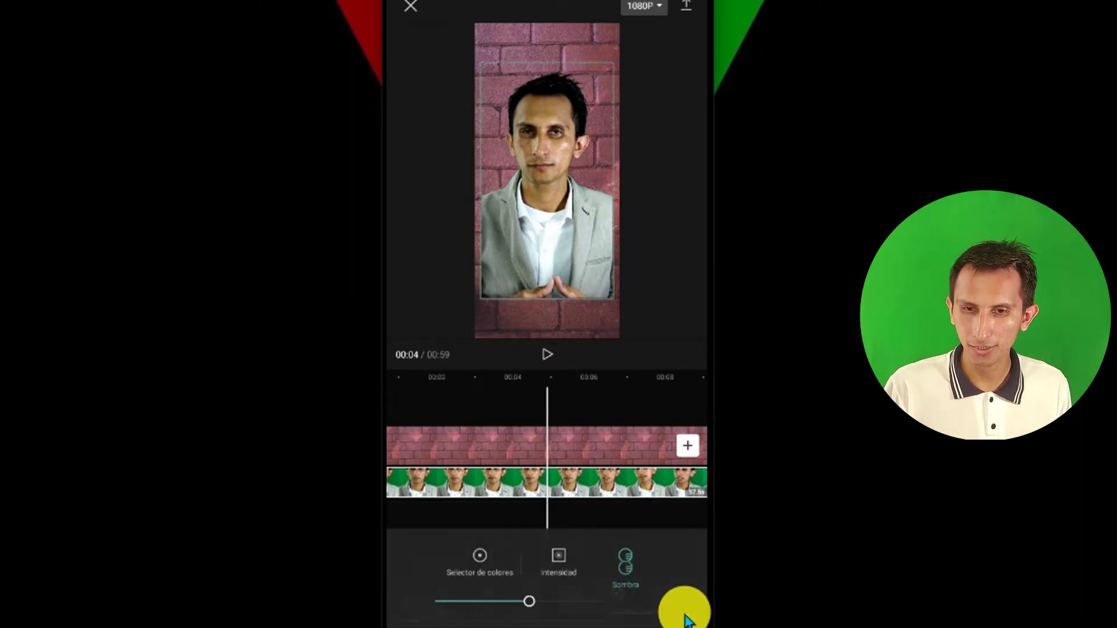
pyautogui.click(684, 614)
pyautogui.moveTo(648, 544); pyautogui.dragTo(449, 528)
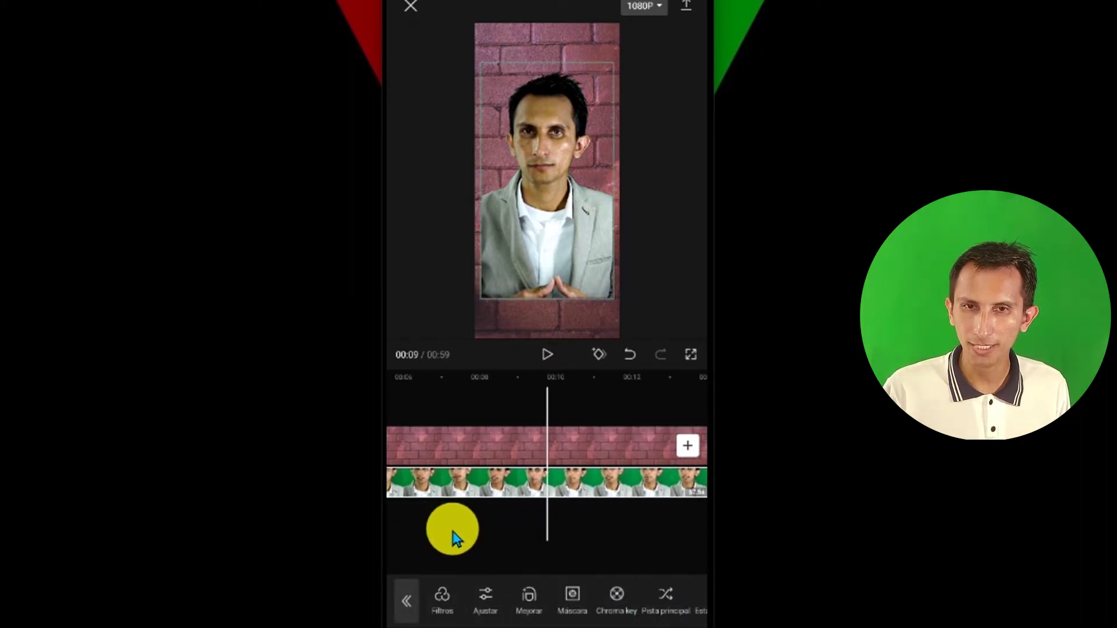
pyautogui.moveTo(535, 534); pyautogui.dragTo(456, 523)
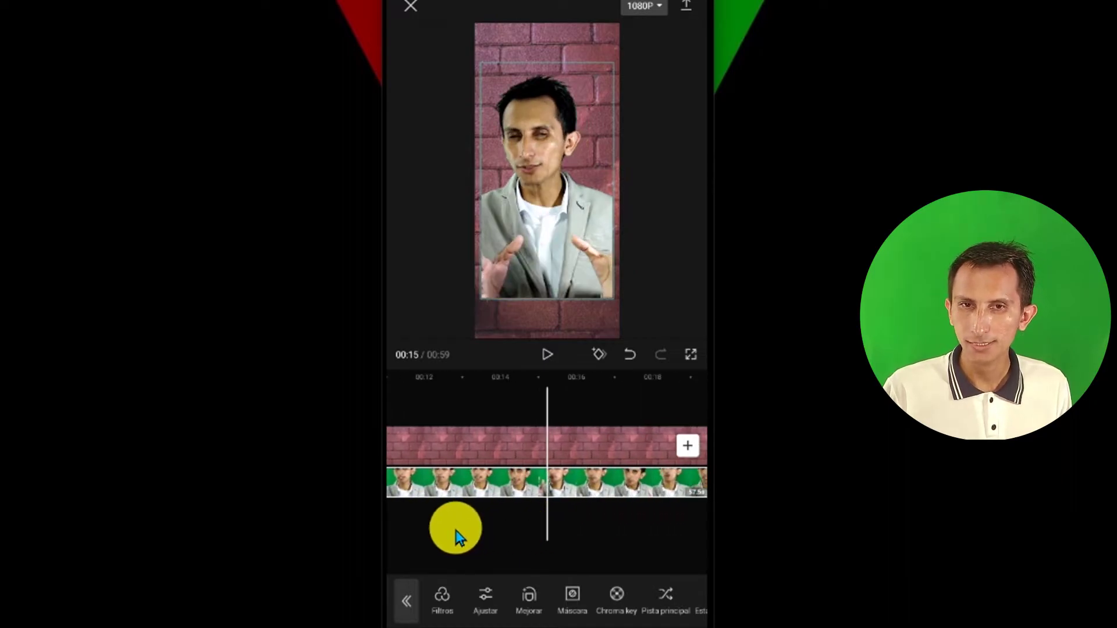
pyautogui.moveTo(605, 524); pyautogui.dragTo(466, 531)
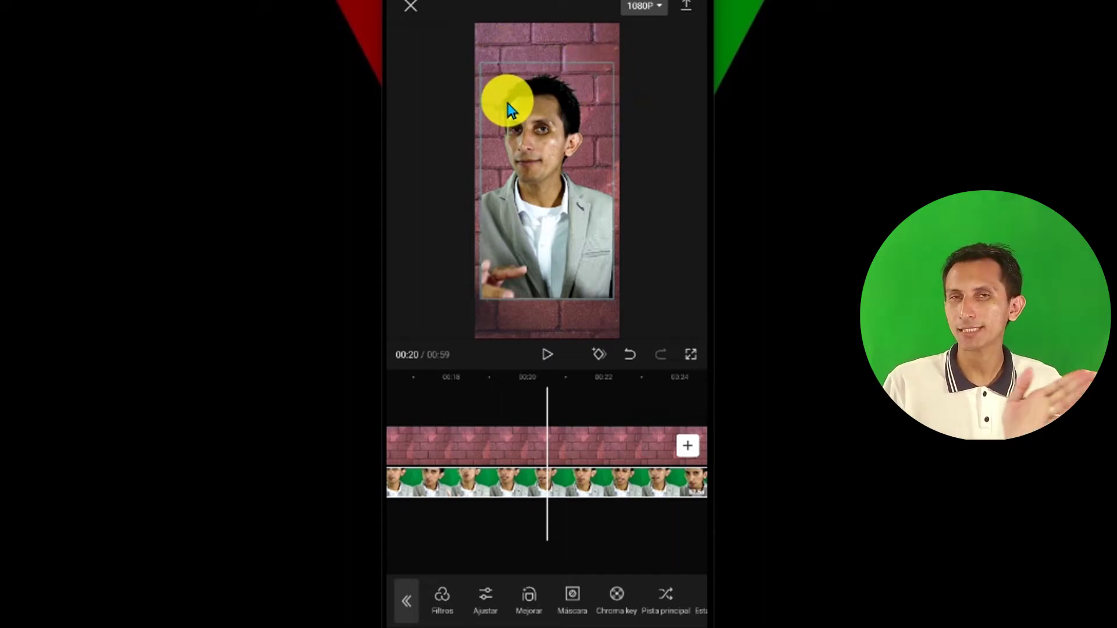
pyautogui.click(620, 599)
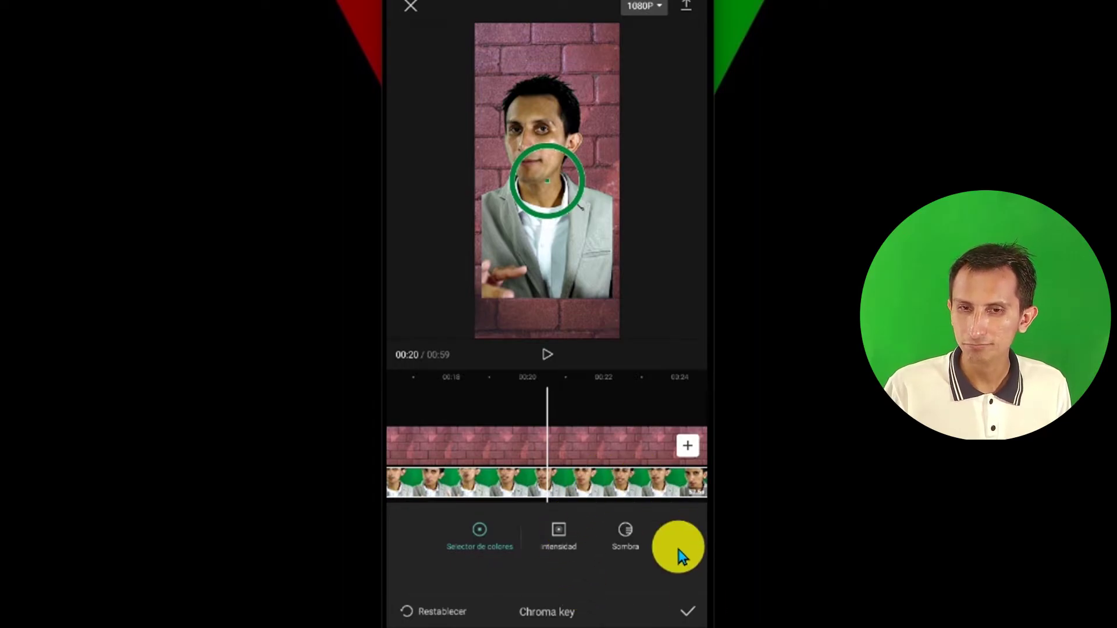
pyautogui.click(687, 614)
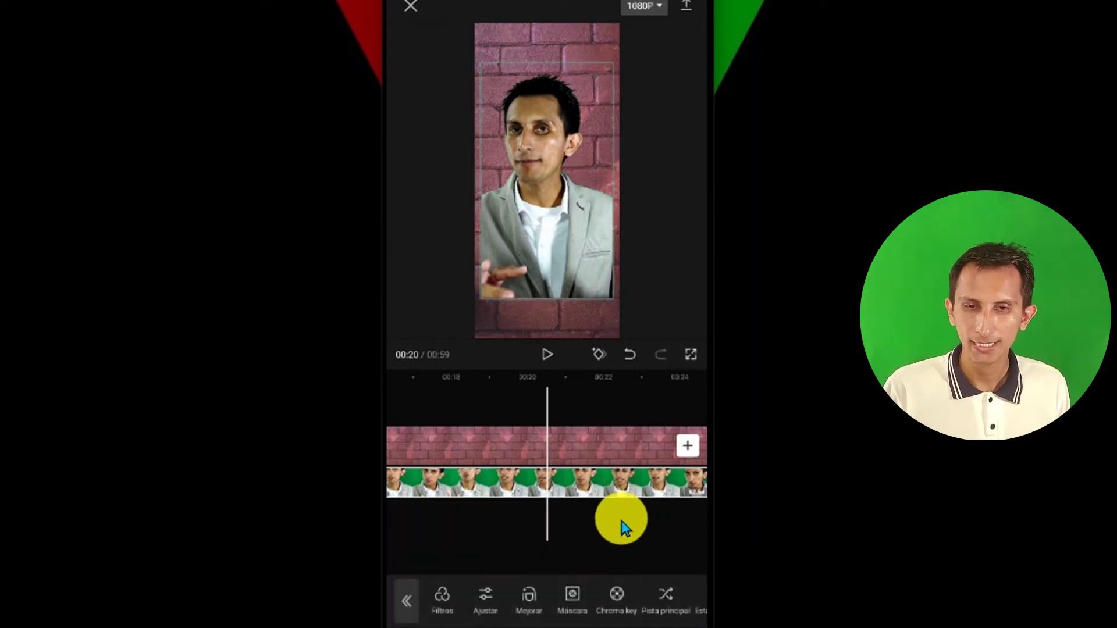
pyautogui.moveTo(623, 523); pyautogui.dragTo(437, 524)
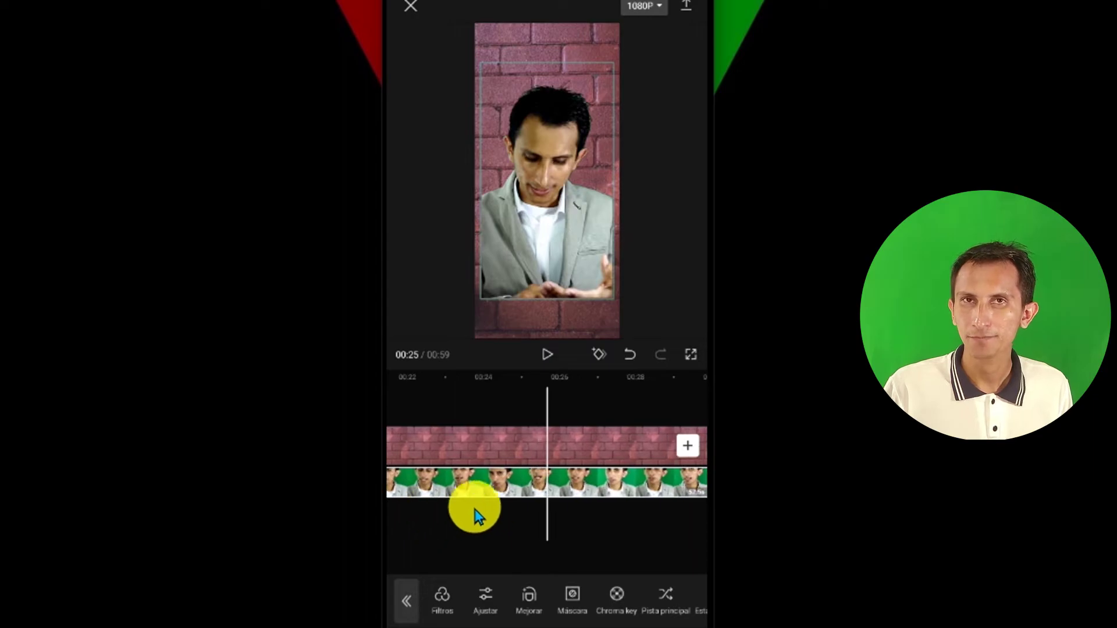
pyautogui.moveTo(603, 528); pyautogui.dragTo(479, 529)
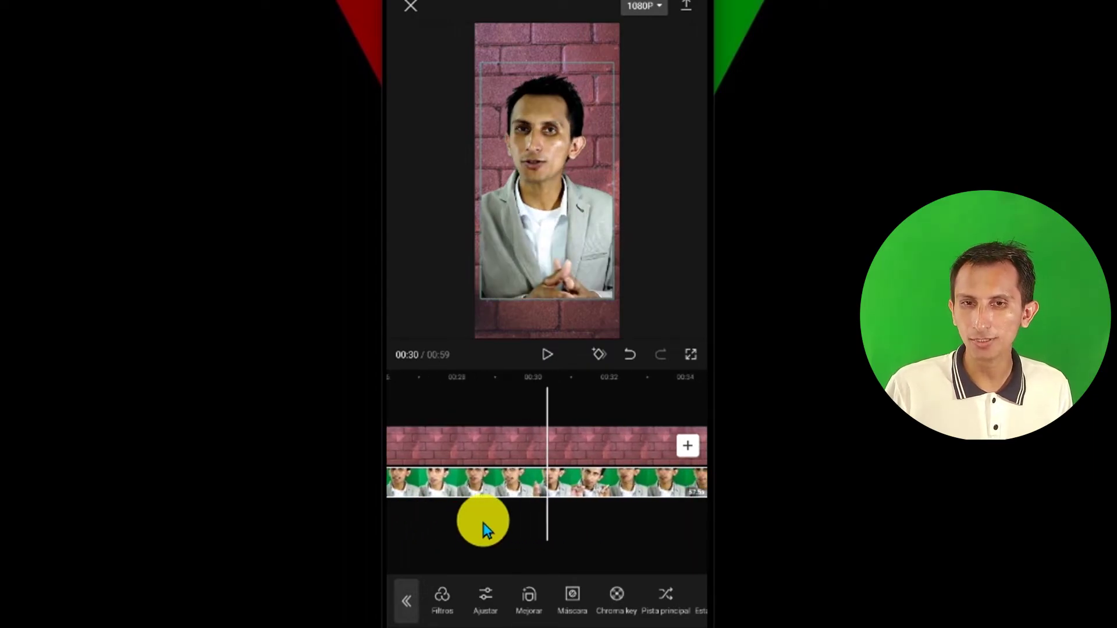
pyautogui.moveTo(599, 519); pyautogui.dragTo(451, 526)
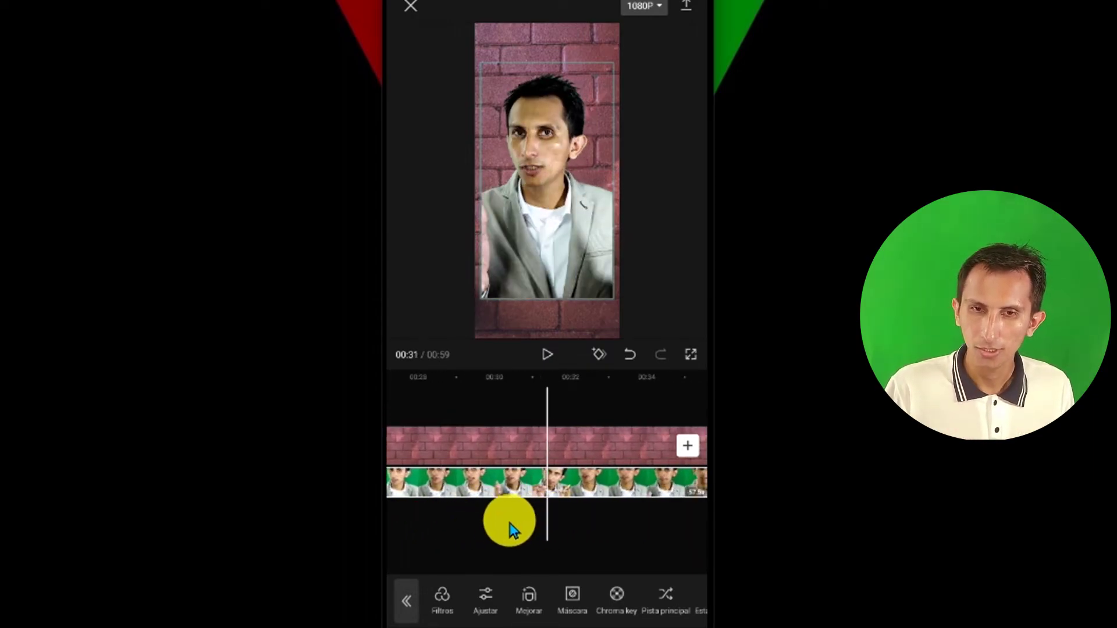
pyautogui.moveTo(634, 528); pyautogui.dragTo(448, 526)
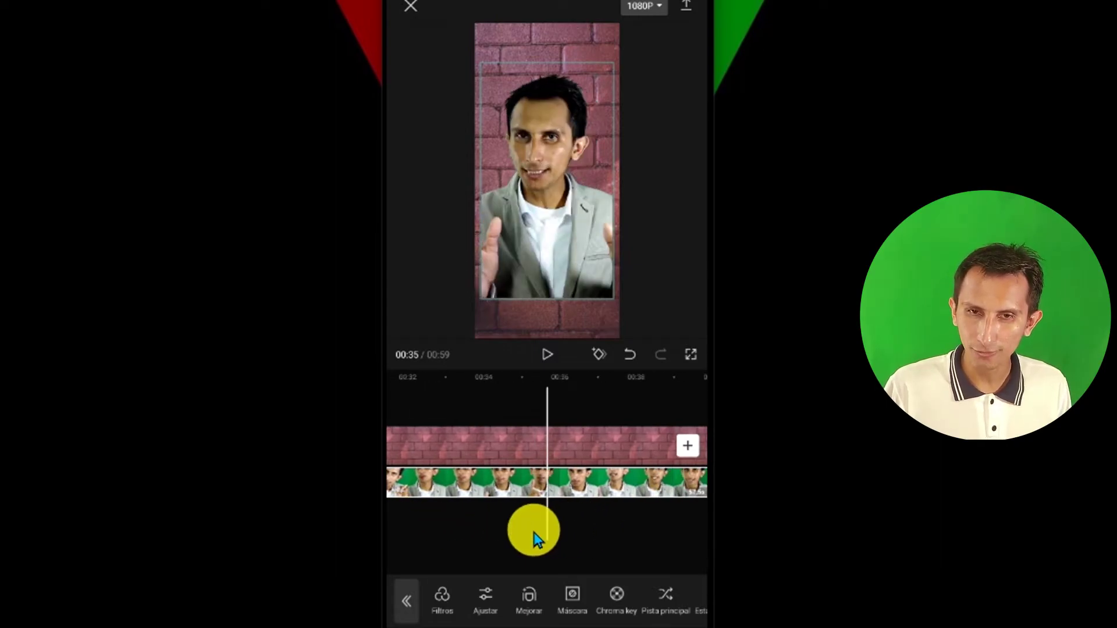
pyautogui.moveTo(541, 524); pyautogui.dragTo(424, 524)
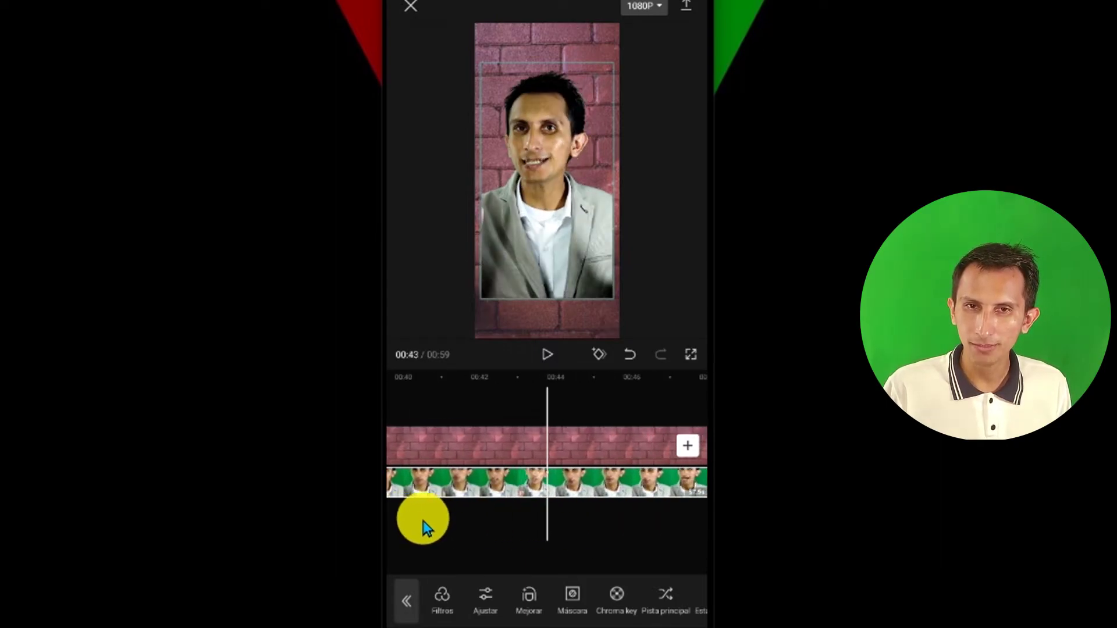
pyautogui.moveTo(623, 518); pyautogui.dragTo(407, 523)
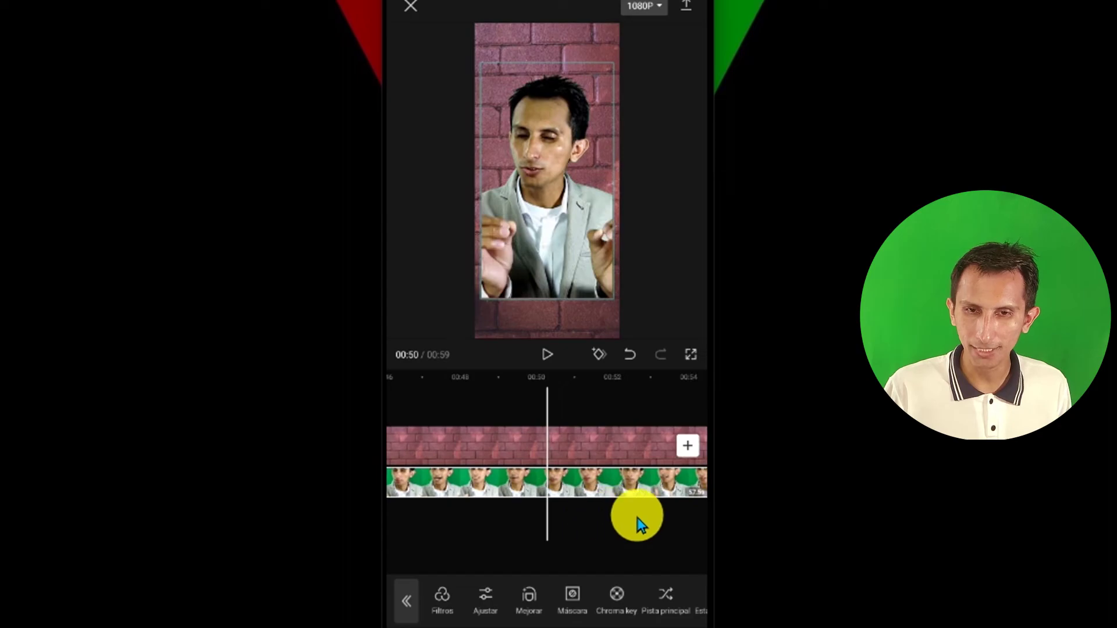
pyautogui.moveTo(641, 524); pyautogui.dragTo(437, 520)
pyautogui.moveTo(636, 516)
pyautogui.mouseDown()
pyautogui.moveTo(589, 519)
pyautogui.moveTo(685, 516)
pyautogui.mouseUp()
pyautogui.moveTo(466, 529); pyautogui.dragTo(668, 521)
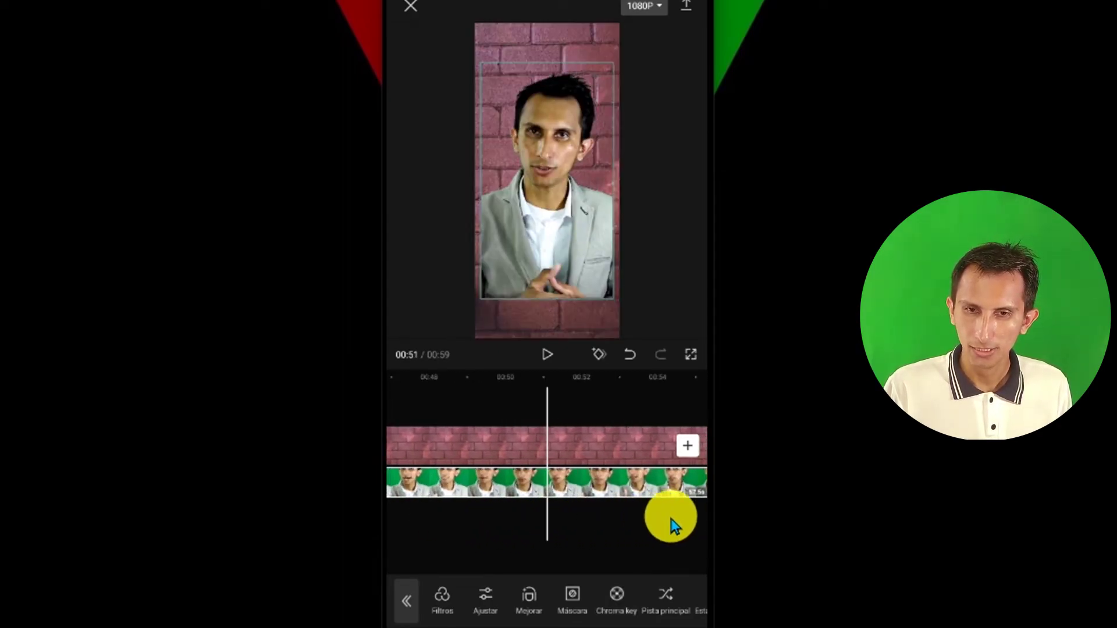
pyautogui.moveTo(462, 518); pyautogui.dragTo(651, 520)
pyautogui.moveTo(474, 529); pyautogui.dragTo(673, 518)
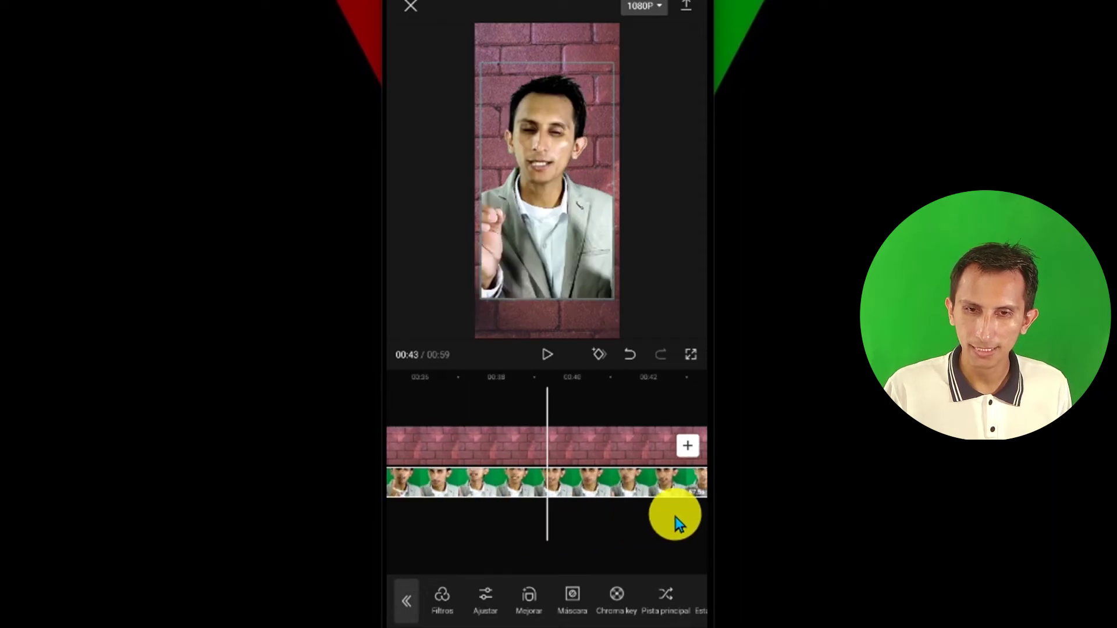
pyautogui.moveTo(524, 524); pyautogui.dragTo(596, 520)
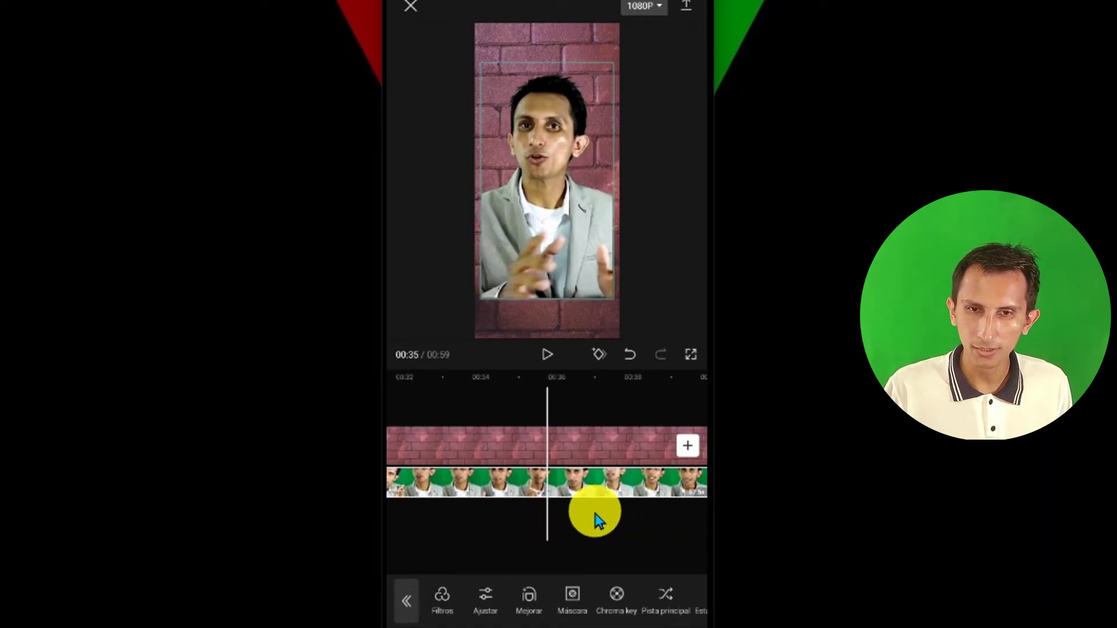
# Deselect the overlay and open the Format aspect-ratio choices, set to 9:16.
pyautogui.click(401, 601)
pyautogui.click(401, 604)
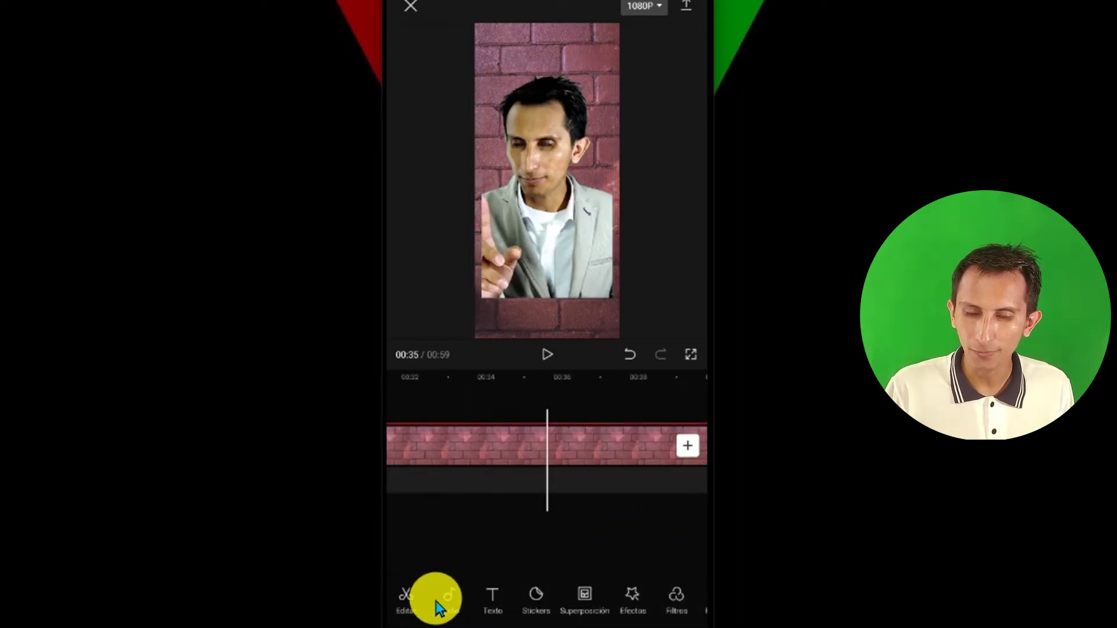
pyautogui.moveTo(664, 600); pyautogui.dragTo(444, 597)
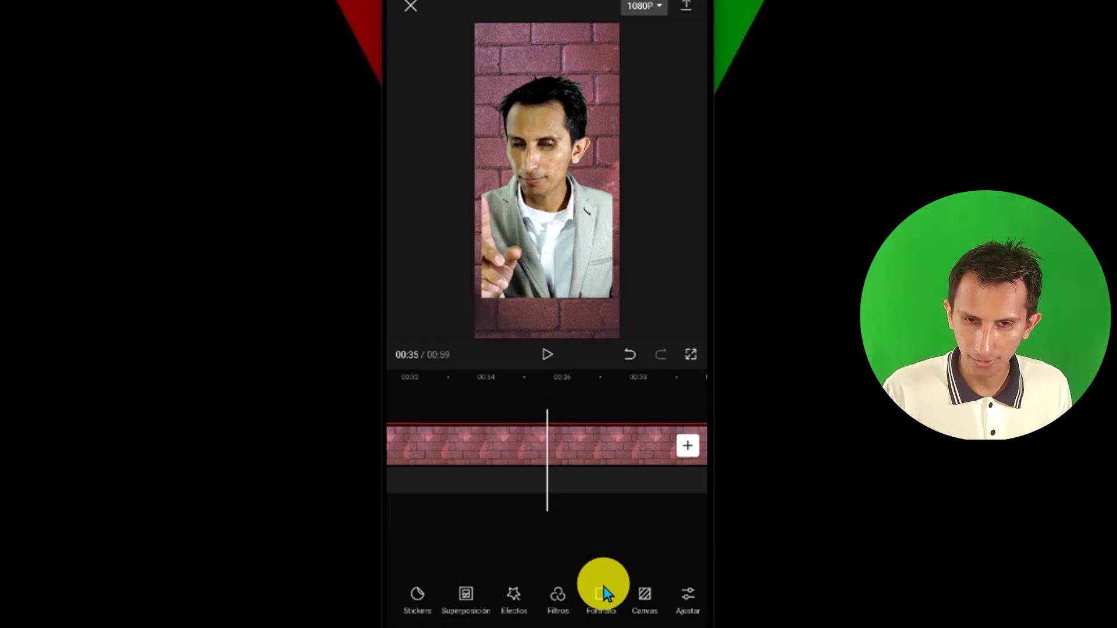
pyautogui.click(595, 604)
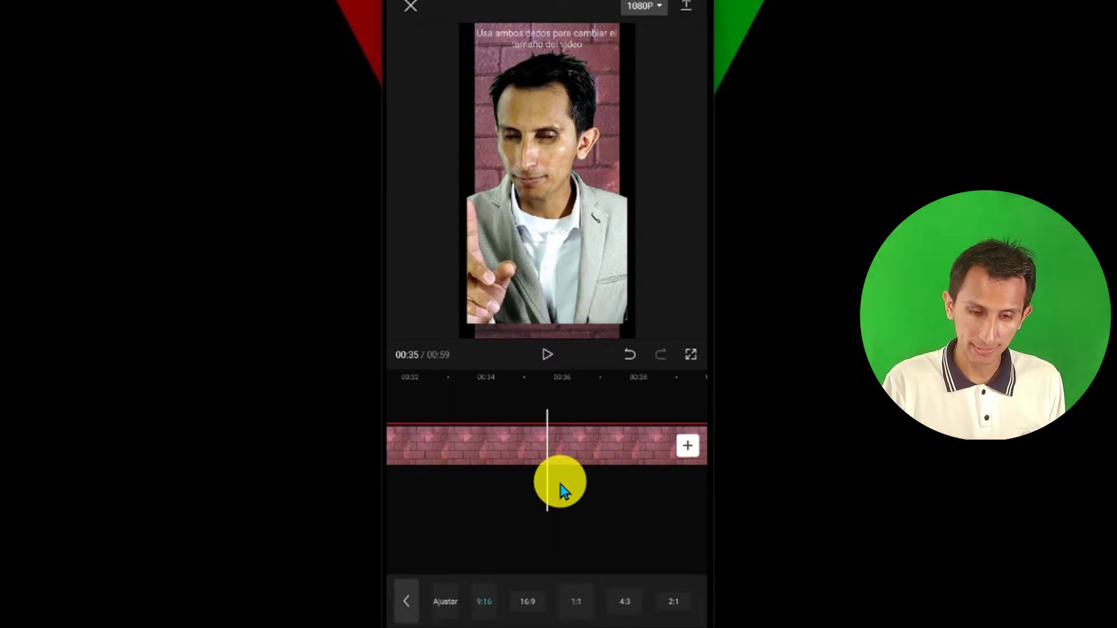
# Close the format bar, scrub back to 00:09 and select the brick-wall background clip.
pyautogui.click(406, 601)
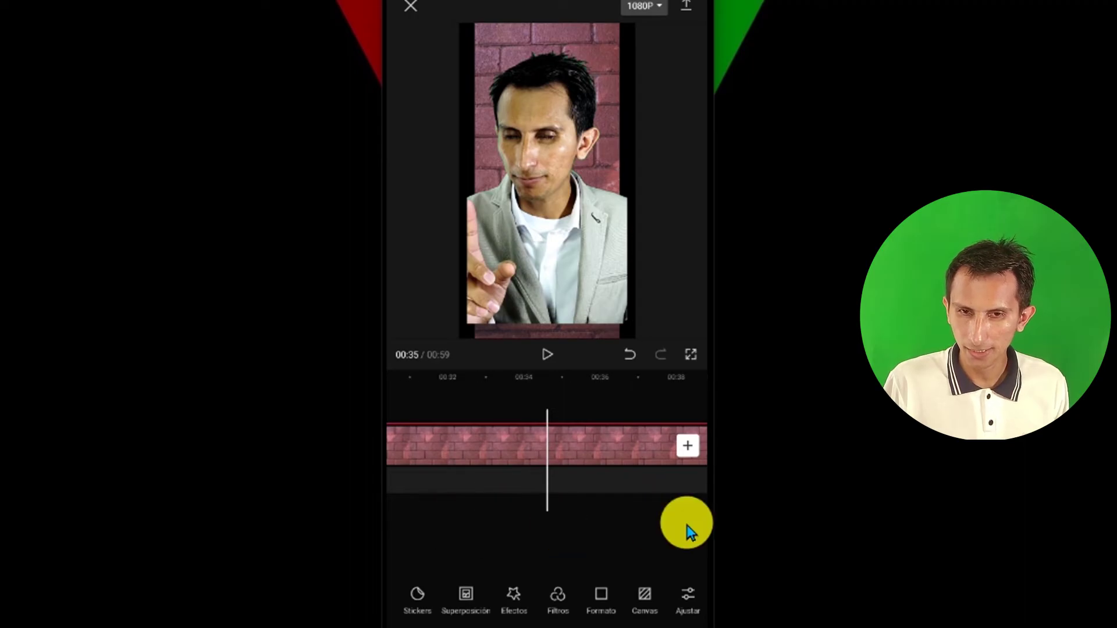
pyautogui.moveTo(686, 531); pyautogui.dragTo(381, 512)
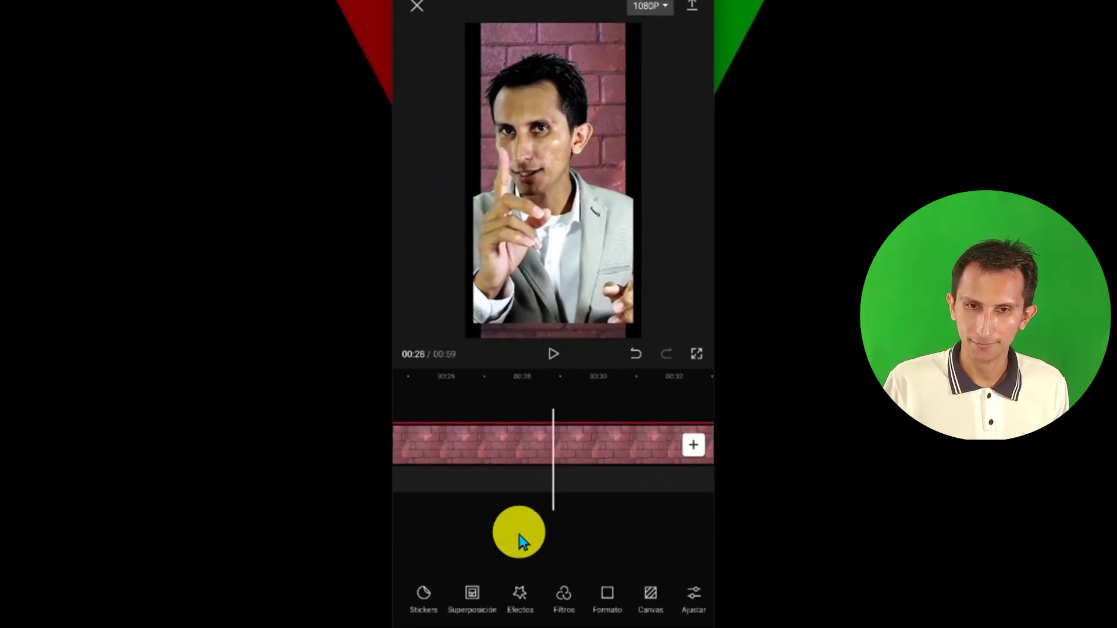
pyautogui.moveTo(519, 531); pyautogui.dragTo(678, 512)
pyautogui.moveTo(491, 515); pyautogui.dragTo(653, 506)
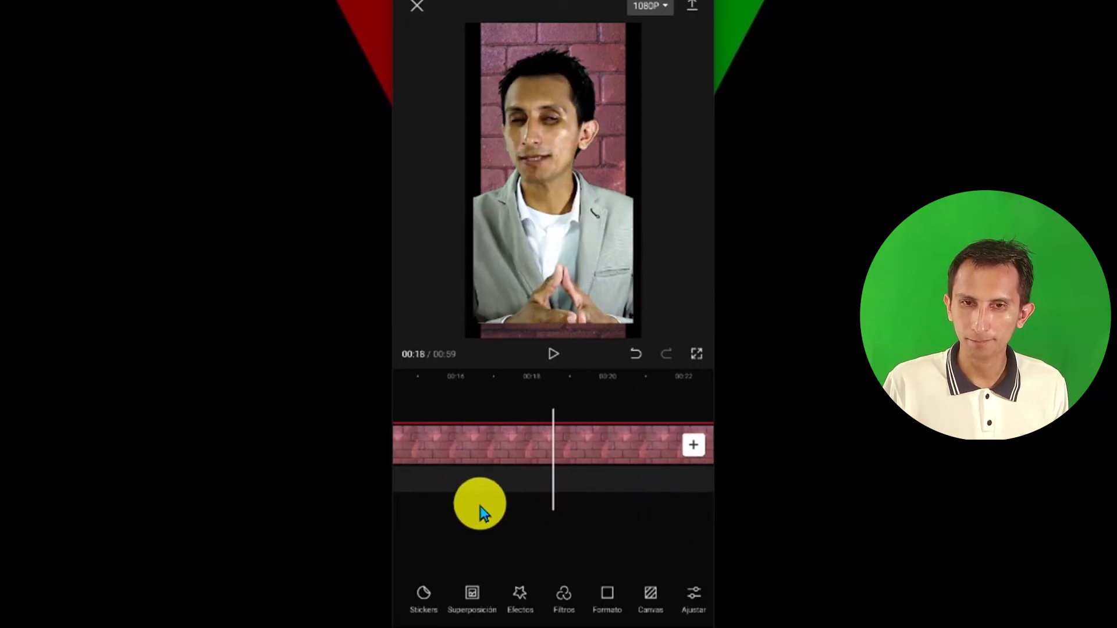
pyautogui.moveTo(479, 513); pyautogui.dragTo(655, 499)
pyautogui.moveTo(494, 510); pyautogui.dragTo(640, 499)
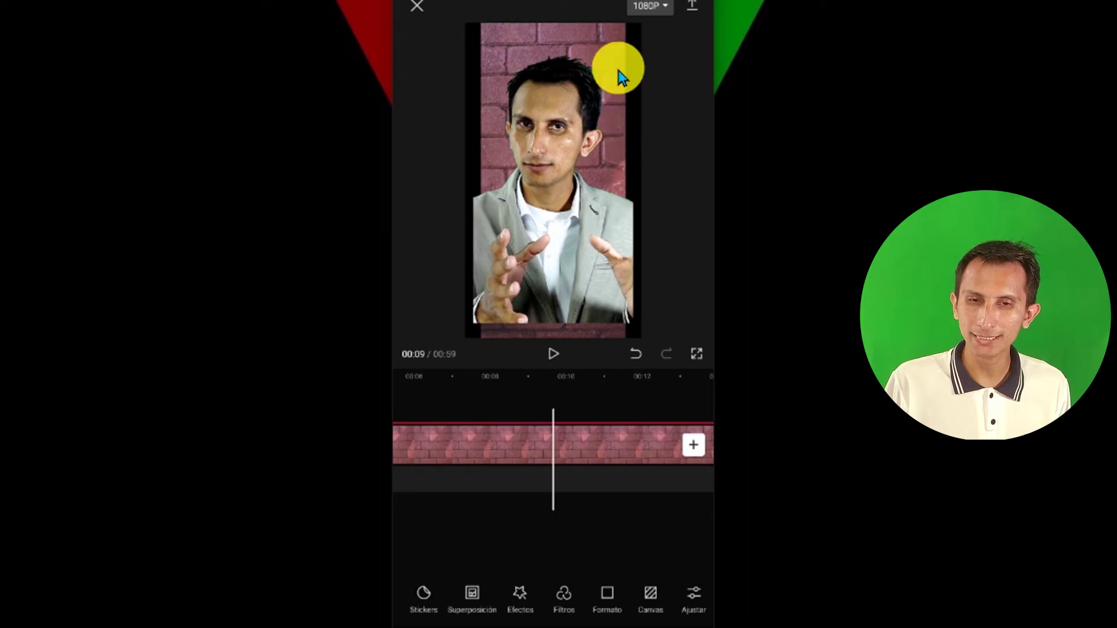
pyautogui.click(575, 456)
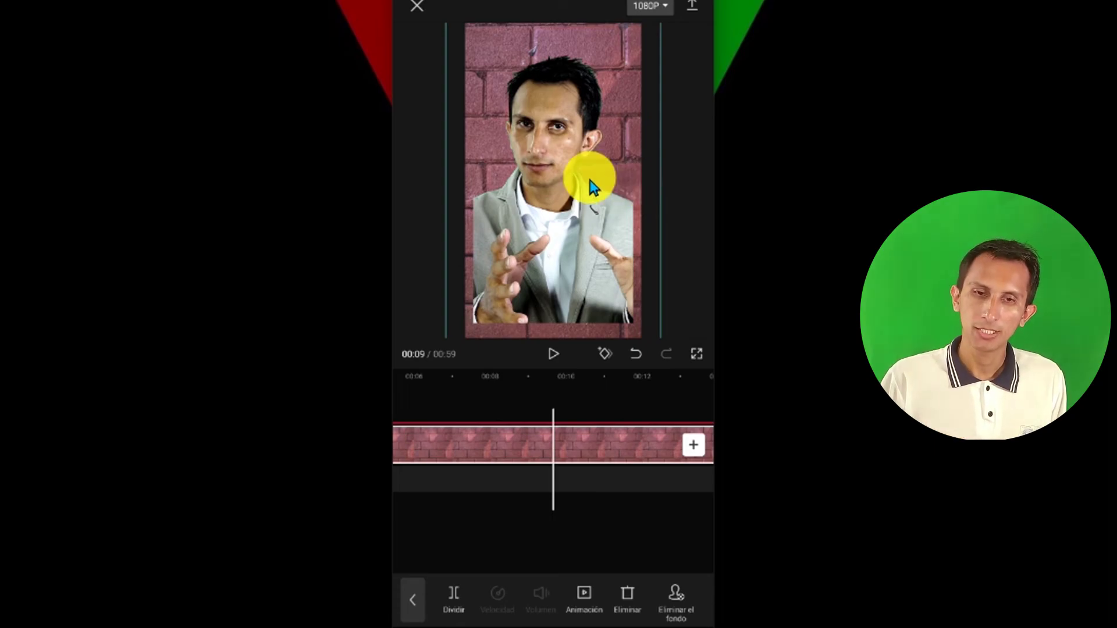
# Review the composite at 00:09, then return to the first frame.
pyautogui.moveTo(452, 518); pyautogui.dragTo(656, 518)
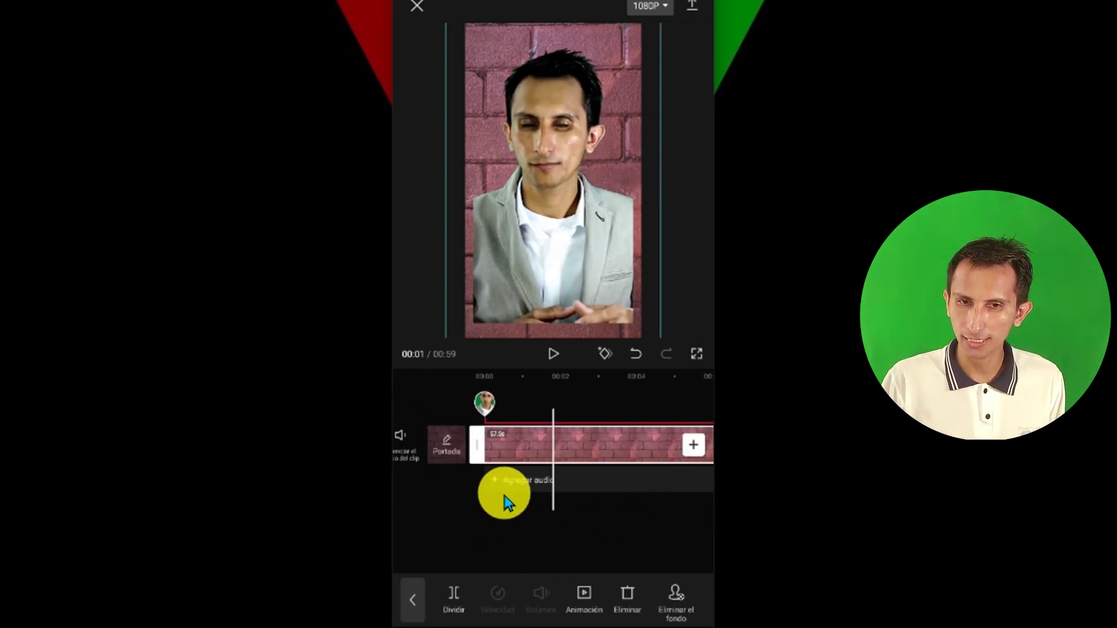
pyautogui.moveTo(505, 501); pyautogui.dragTo(614, 496)
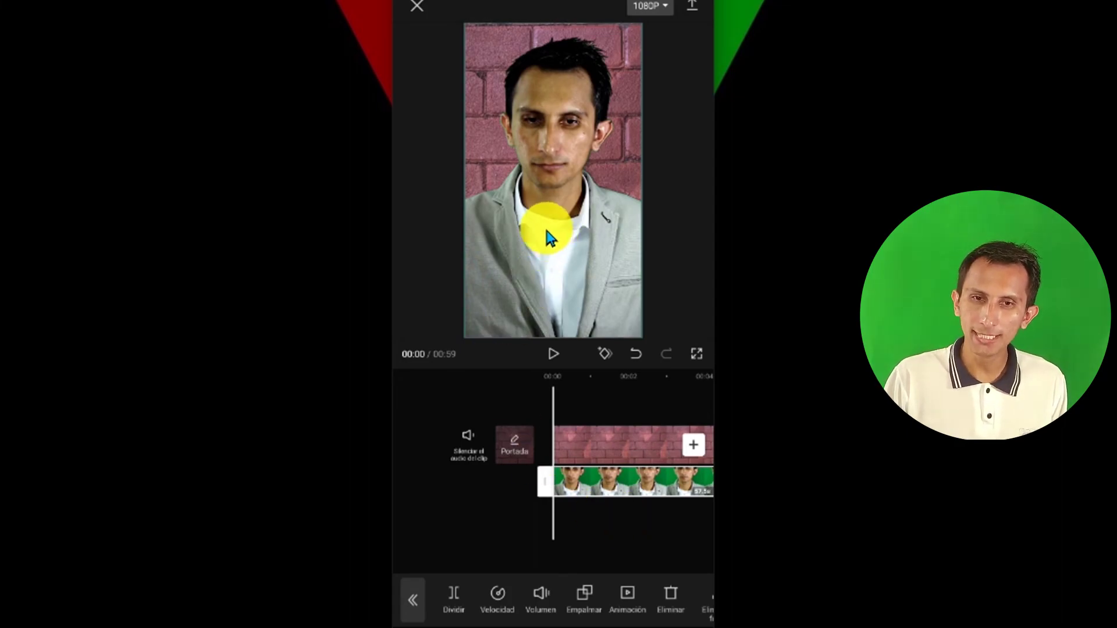
pyautogui.moveTo(588, 511); pyautogui.dragTo(367, 505)
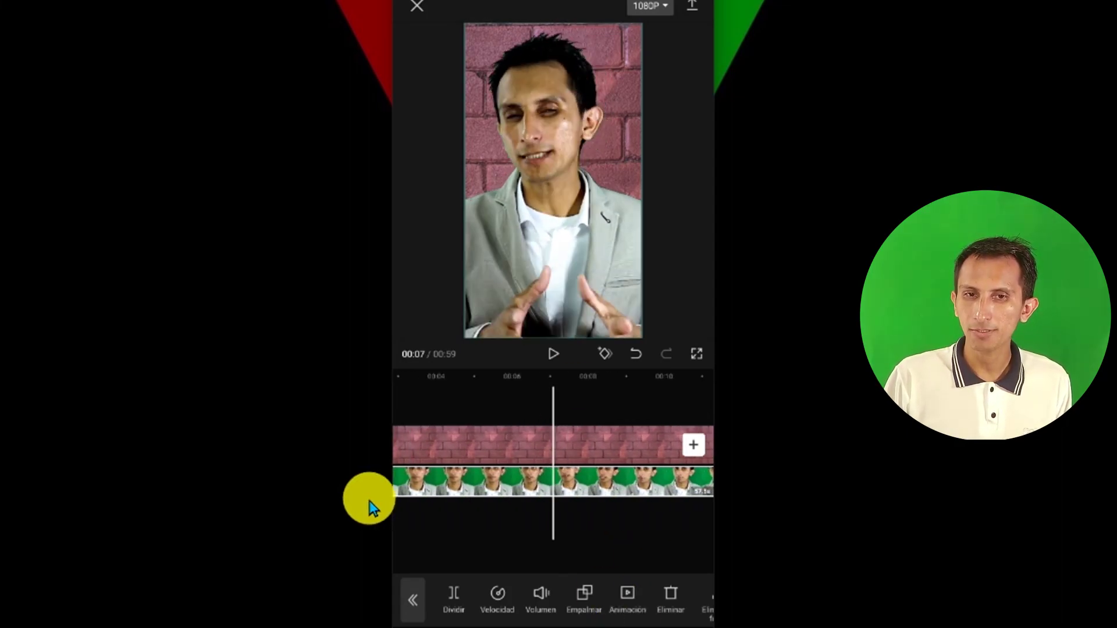
pyautogui.moveTo(653, 515)
pyautogui.mouseDown()
pyautogui.moveTo(489, 518)
pyautogui.moveTo(656, 516)
pyautogui.mouseUp()
pyautogui.moveTo(492, 538); pyautogui.dragTo(623, 528)
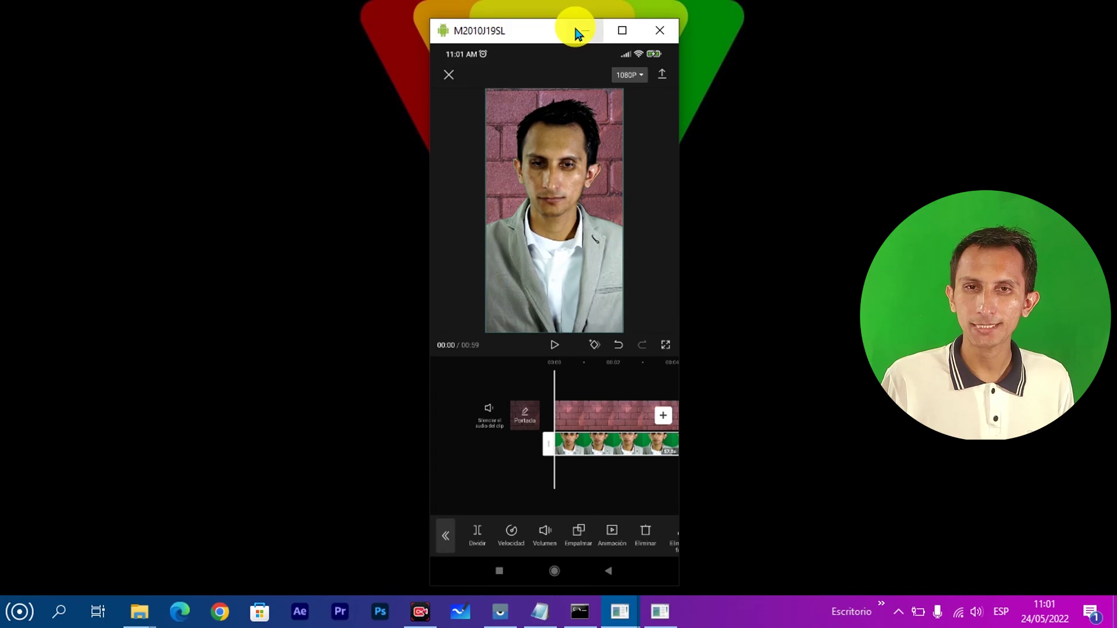
# Minimize the phone mirror window and refresh the Windows desktop with Actualizar.
pyautogui.click(579, 31)
pyautogui.rightClick(503, 76)
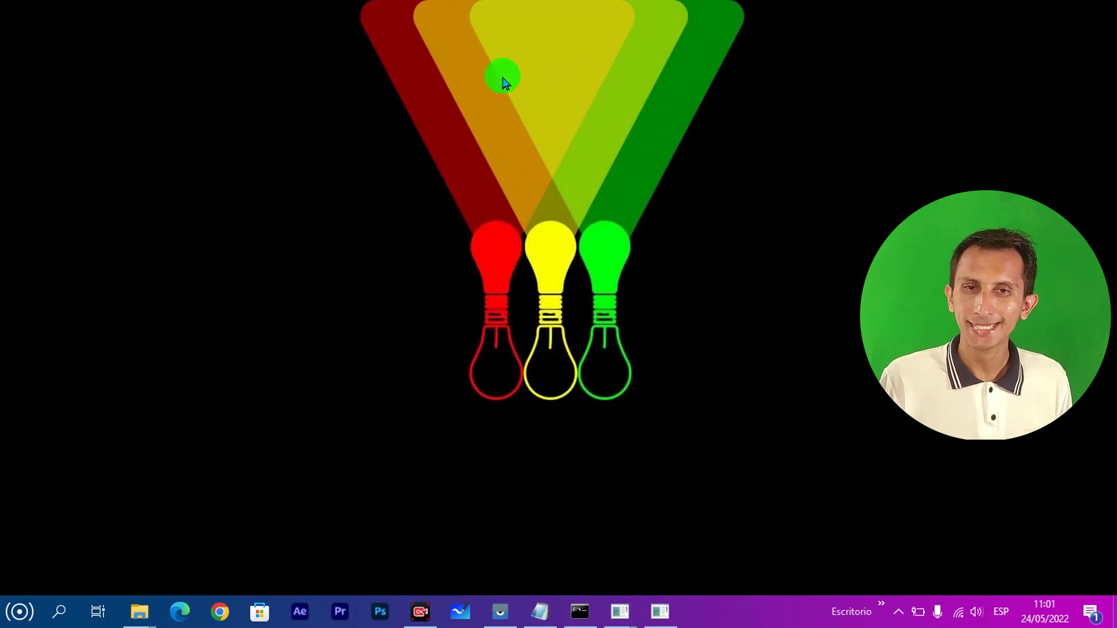
pyautogui.click(533, 121)
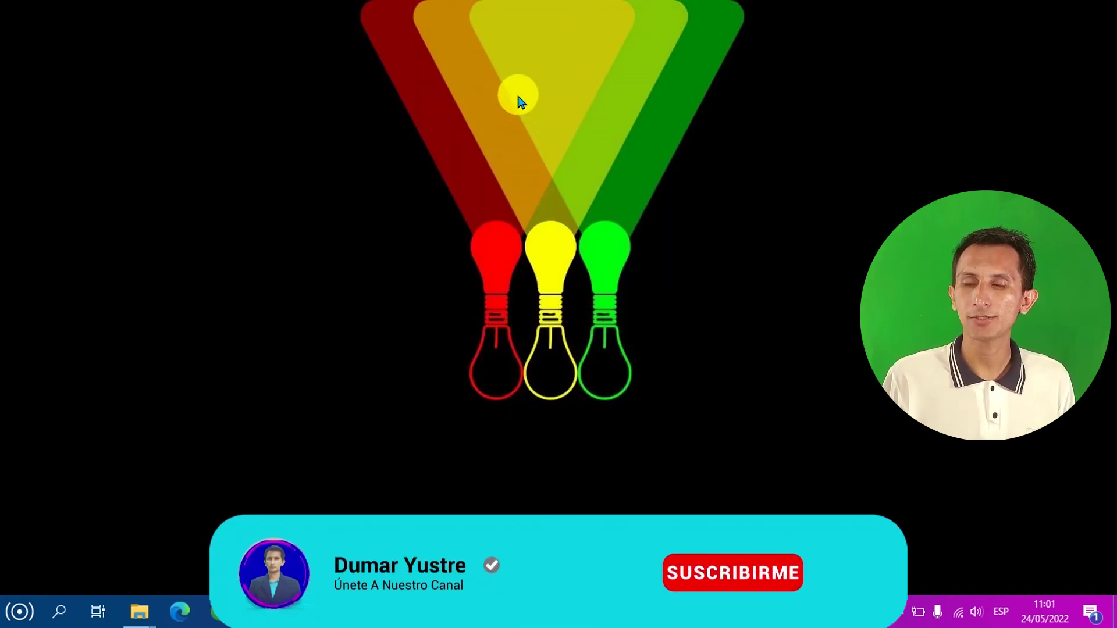